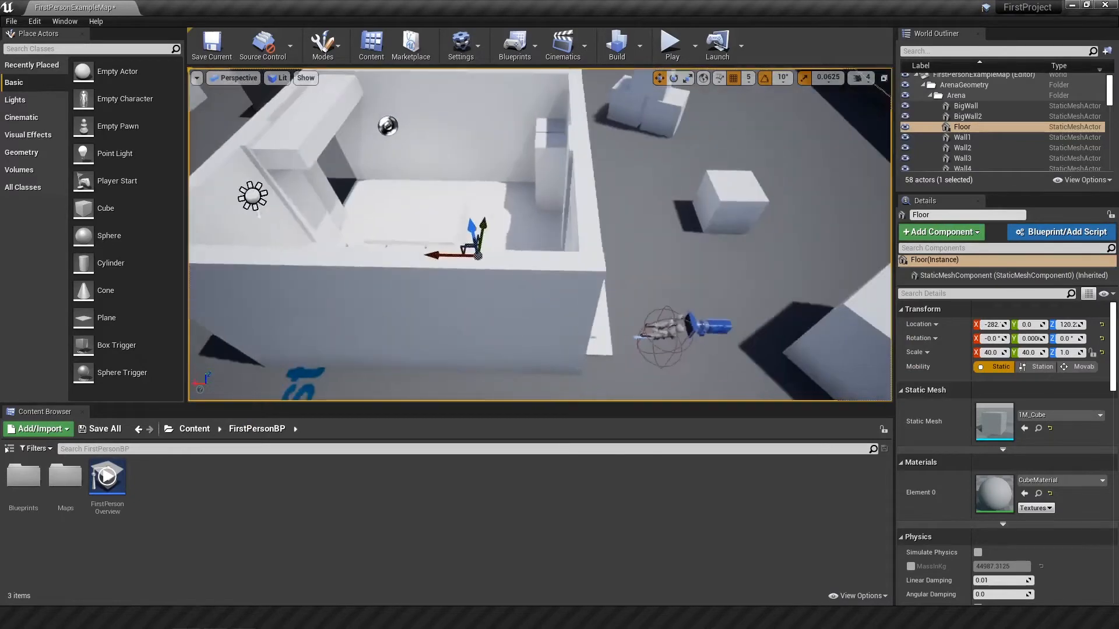
Step: Import the wood-grain-pack-3 image from the Props folder into the project's FirstPersonBP content folder
right_drag(542, 205, 564, 177)
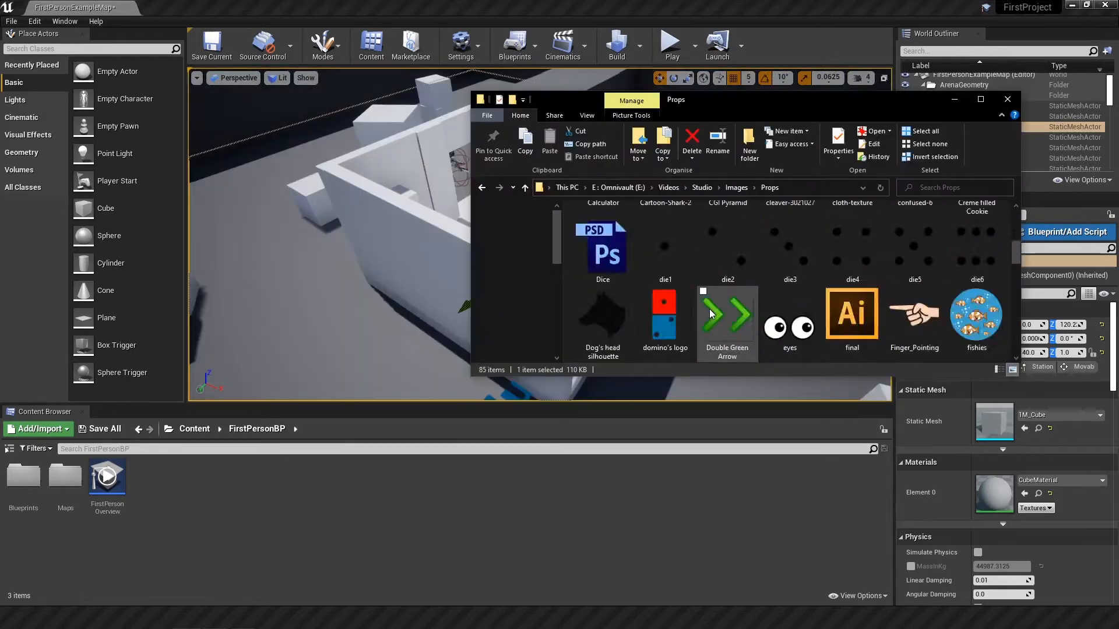
scroll(710, 315, down, 10)
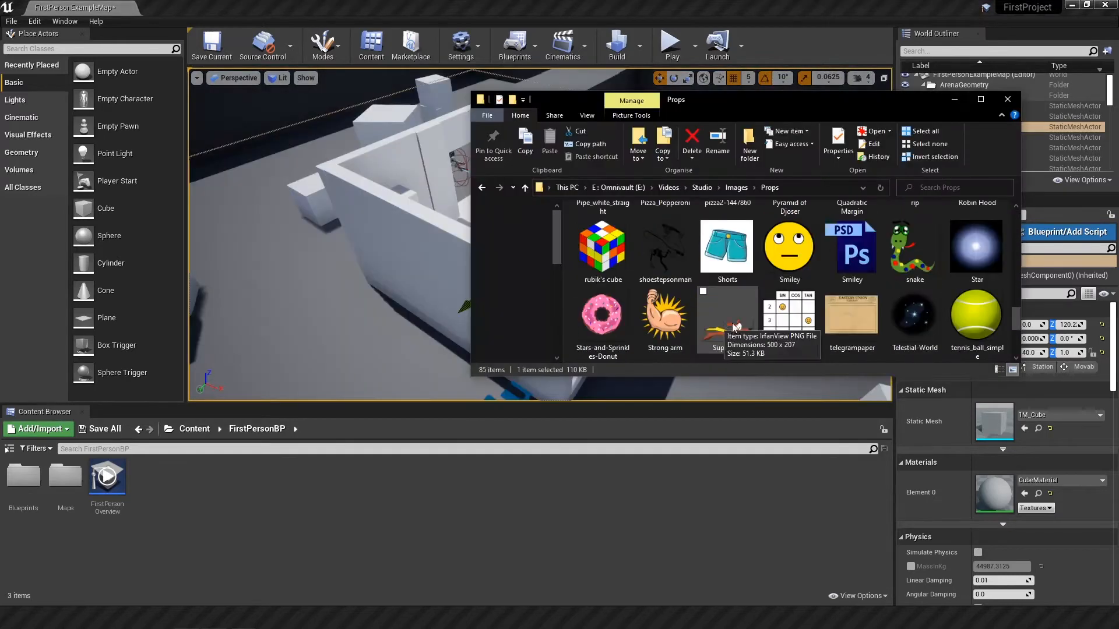
drag(211, 493, 212, 495)
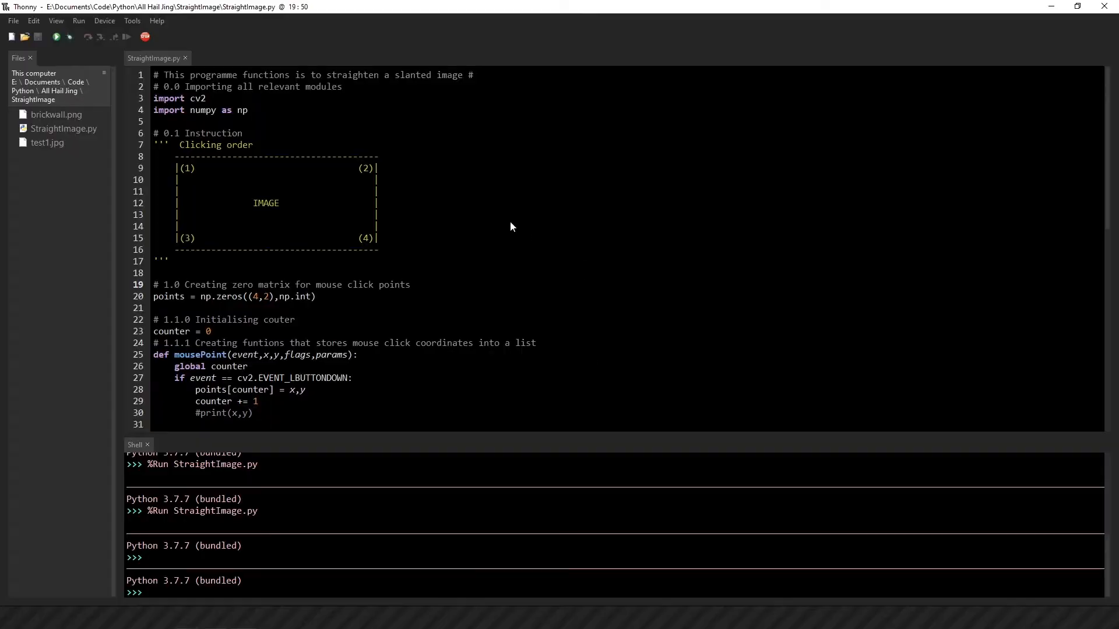
Step: In Thonny, run StraightImage.py and mark the lower corners of the brick wall's long face in the original image
key(F5)
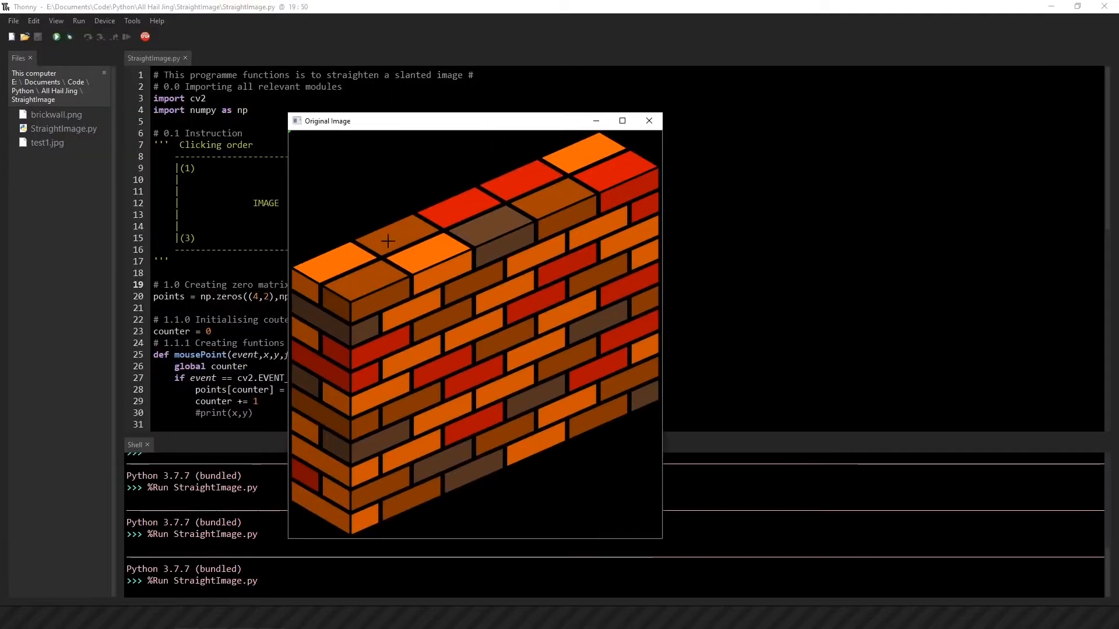
click(351, 534)
click(657, 400)
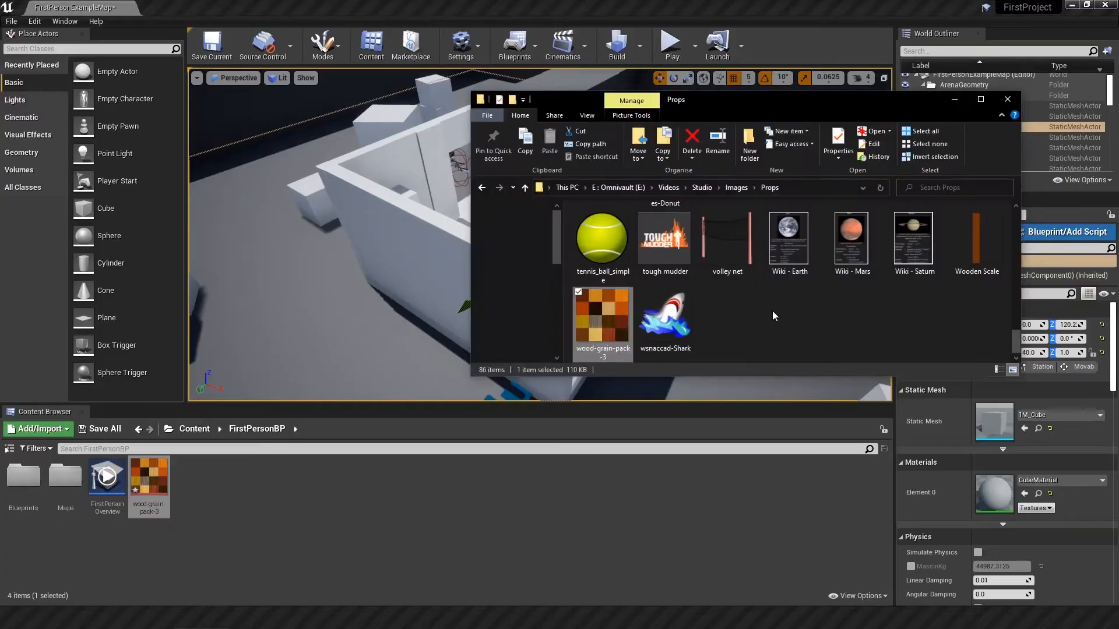
Step: Import the brick wall texture into the project and apply the wood-grain-pack-3 texture to the room's floor
drag(790, 318, 347, 512)
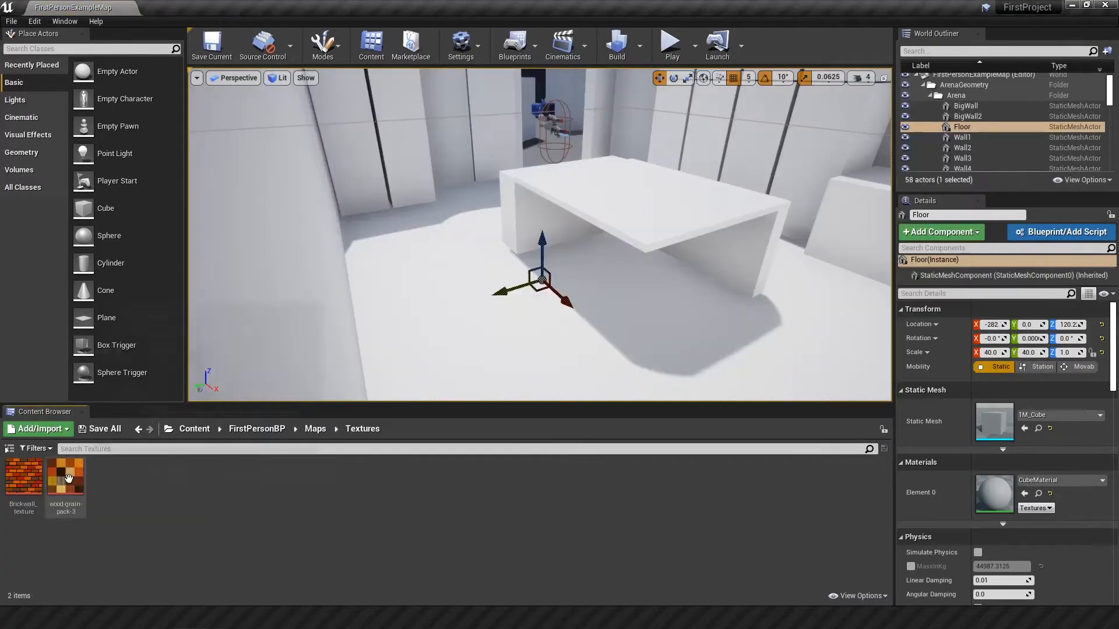
drag(64, 479, 433, 310)
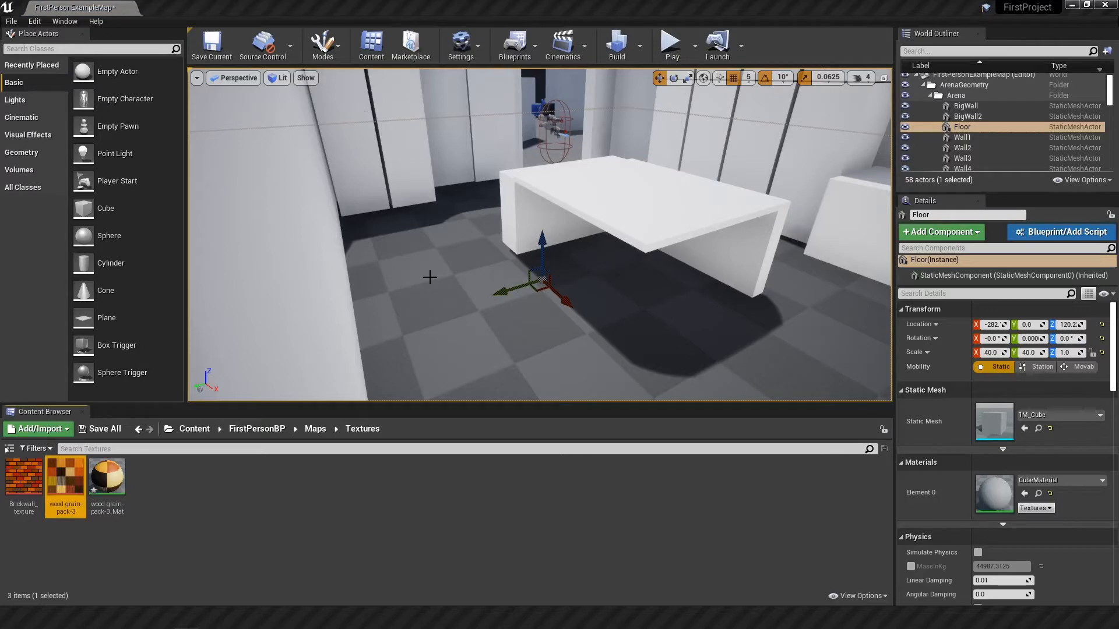
right_drag(432, 311, 484, 310)
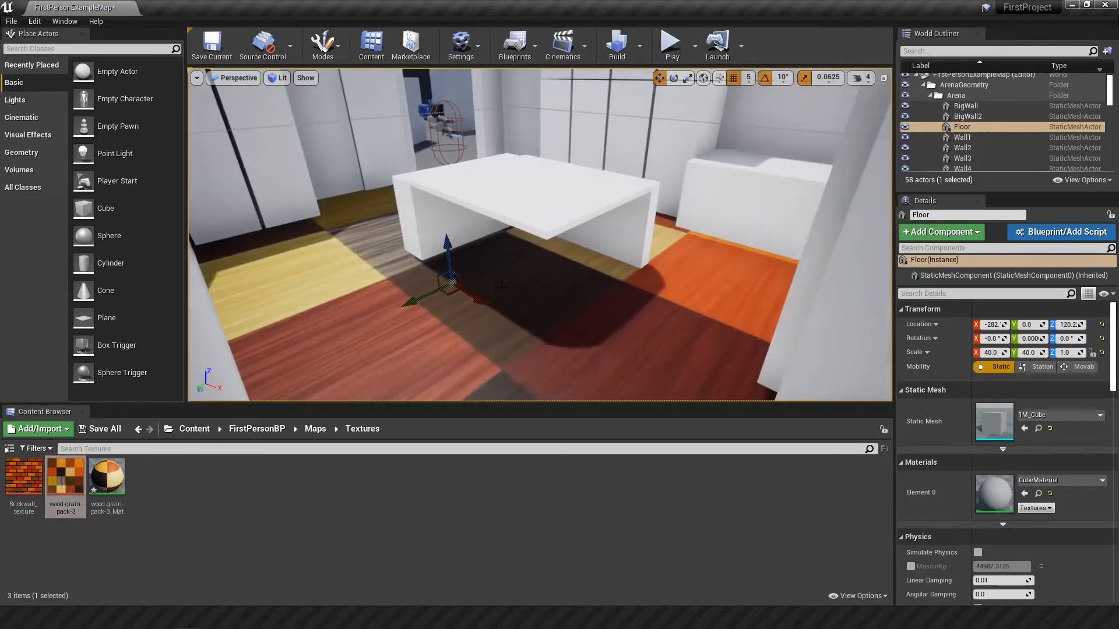
Step: Select the wood-textured floor and open its wood-grain-pack-3_Mat material for editing
right_drag(592, 304, 679, 338)
key(s)
key(w)
key(s)
key(s)
key(w)
click(713, 314)
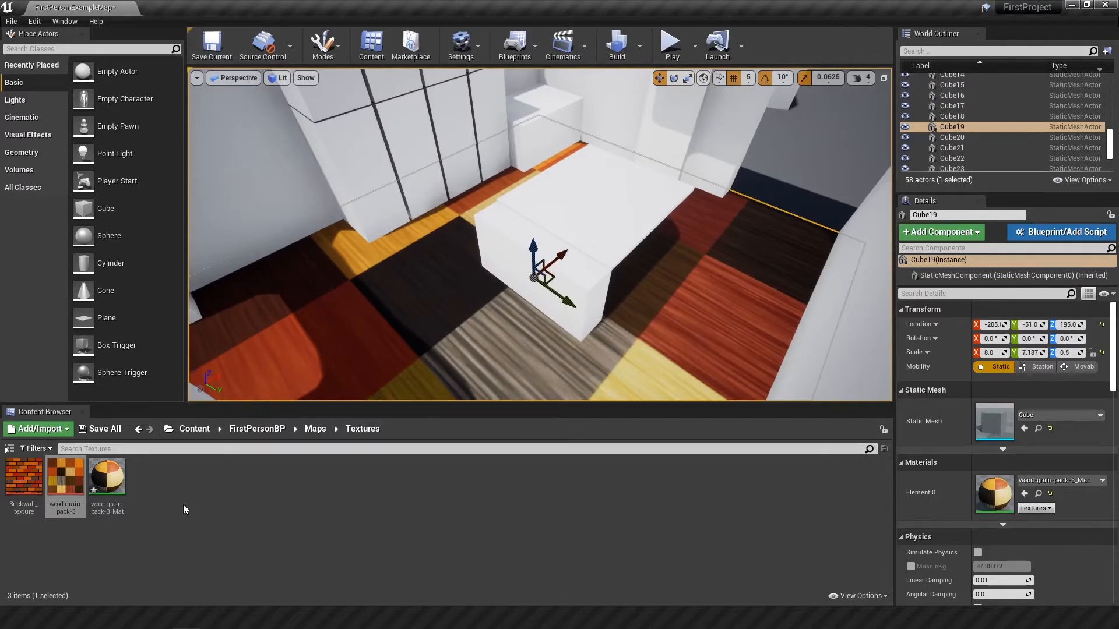
double_click(105, 481)
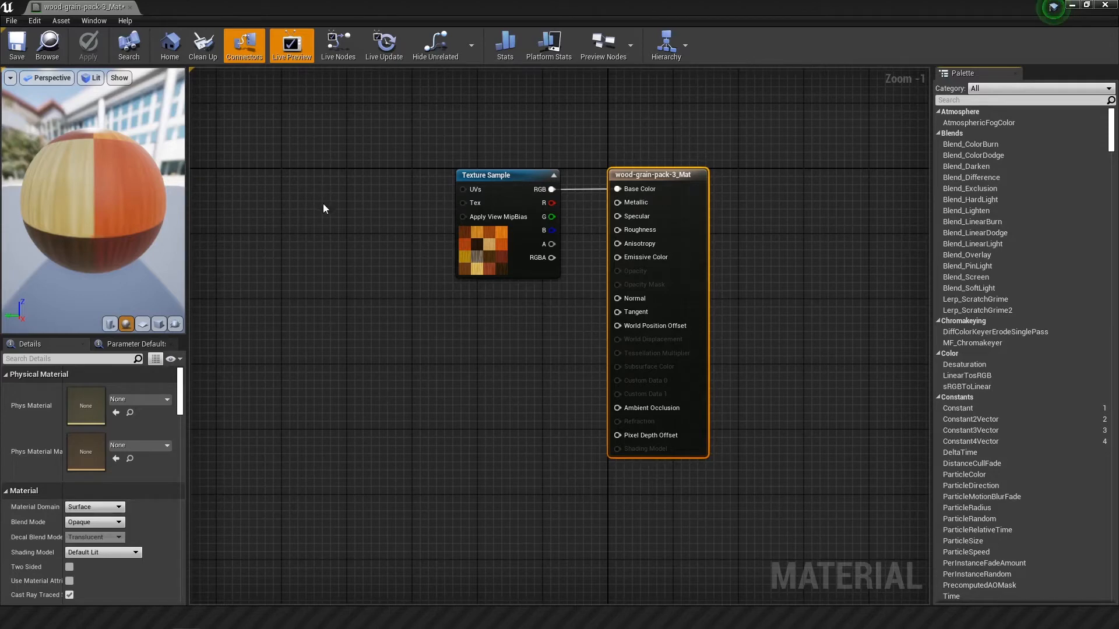
Step: Add a Multiply node that feeds the UVs input of the Texture Sample node
drag(464, 189, 398, 275)
scroll(419, 466, down, 4)
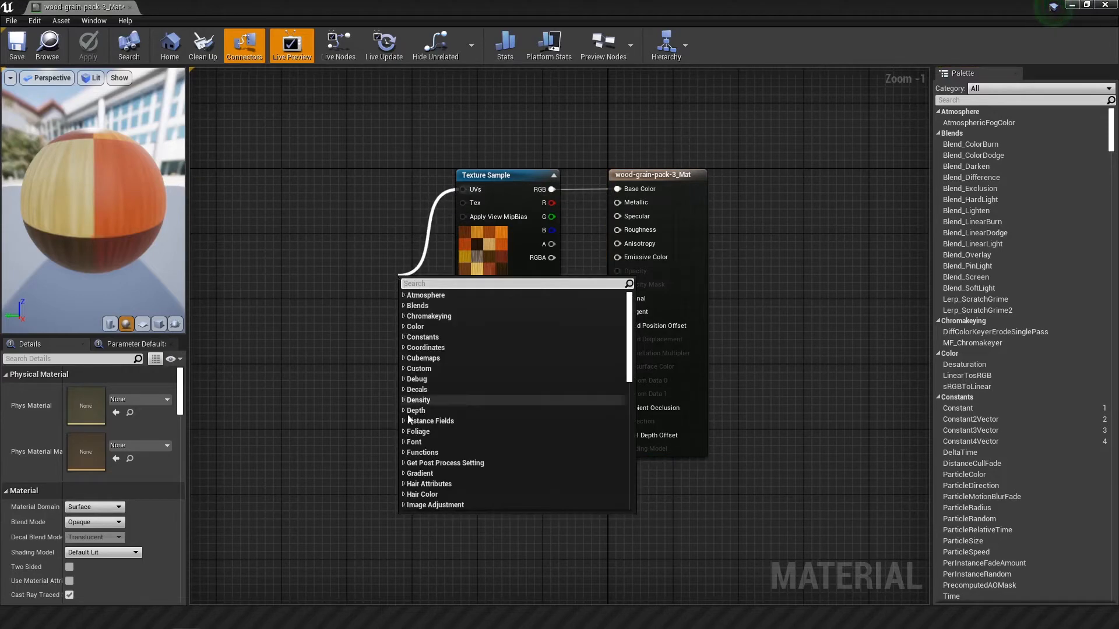
click(419, 476)
scroll(437, 463, down, 8)
text(multipl)
key(Return)
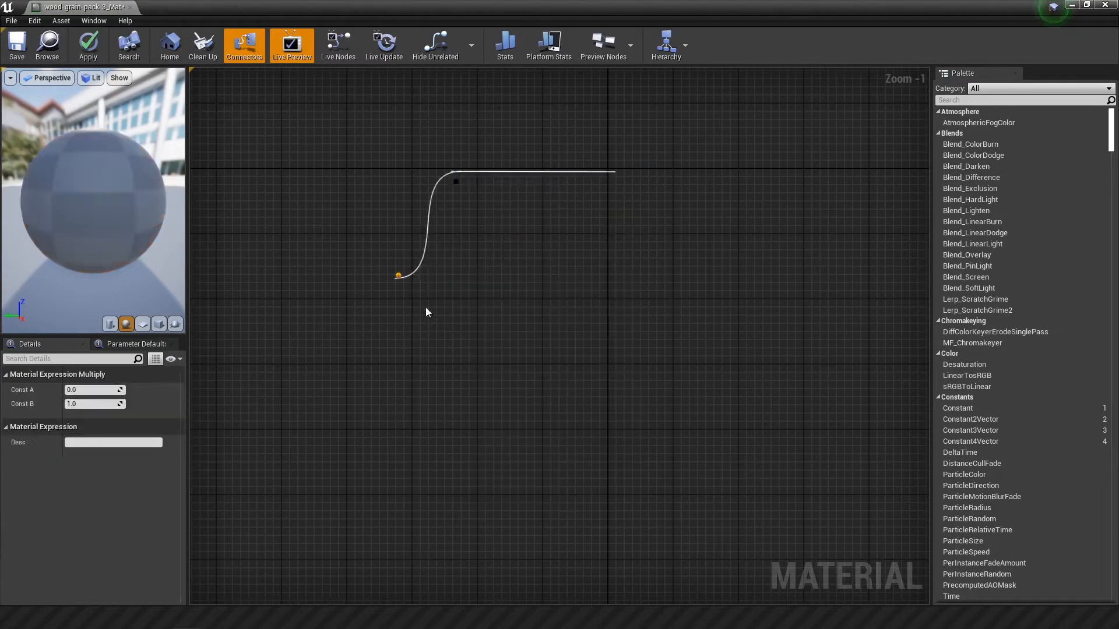
Step: Add a TextureCoordinate node connected to the Multiply node's A input and shift it slightly away from the Multiply node
drag(382, 289, 305, 184)
text(tex)
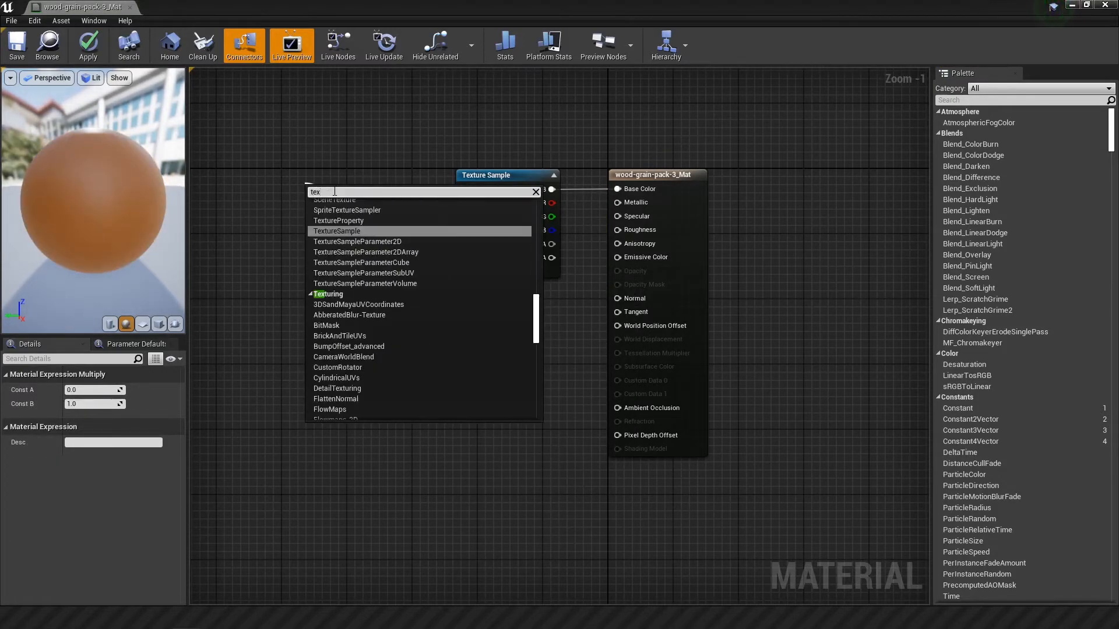
text(c)
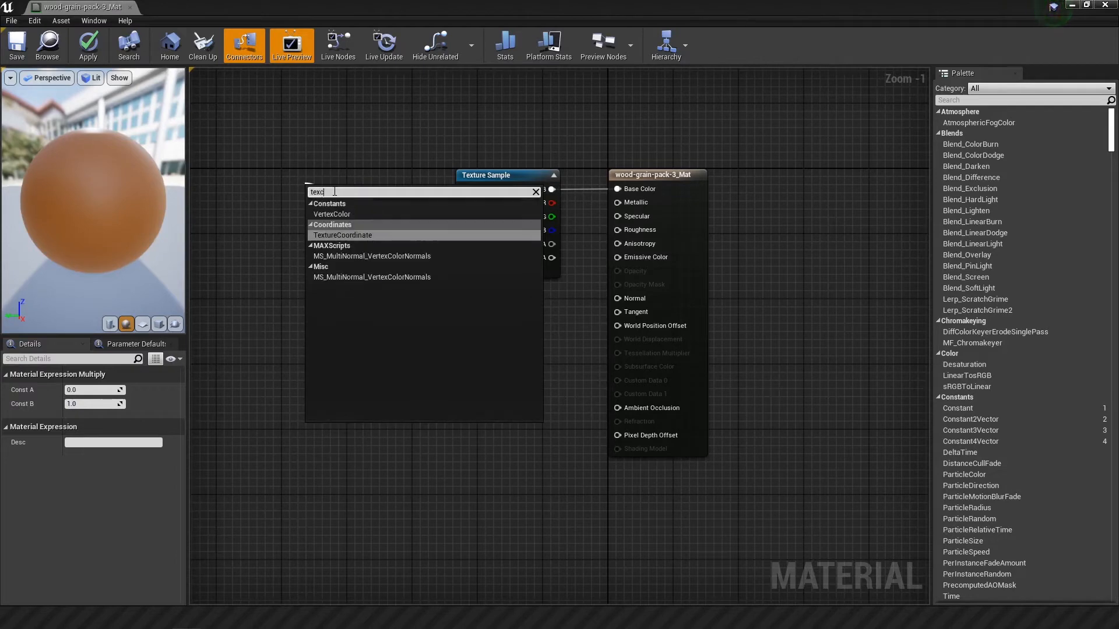
click(338, 235)
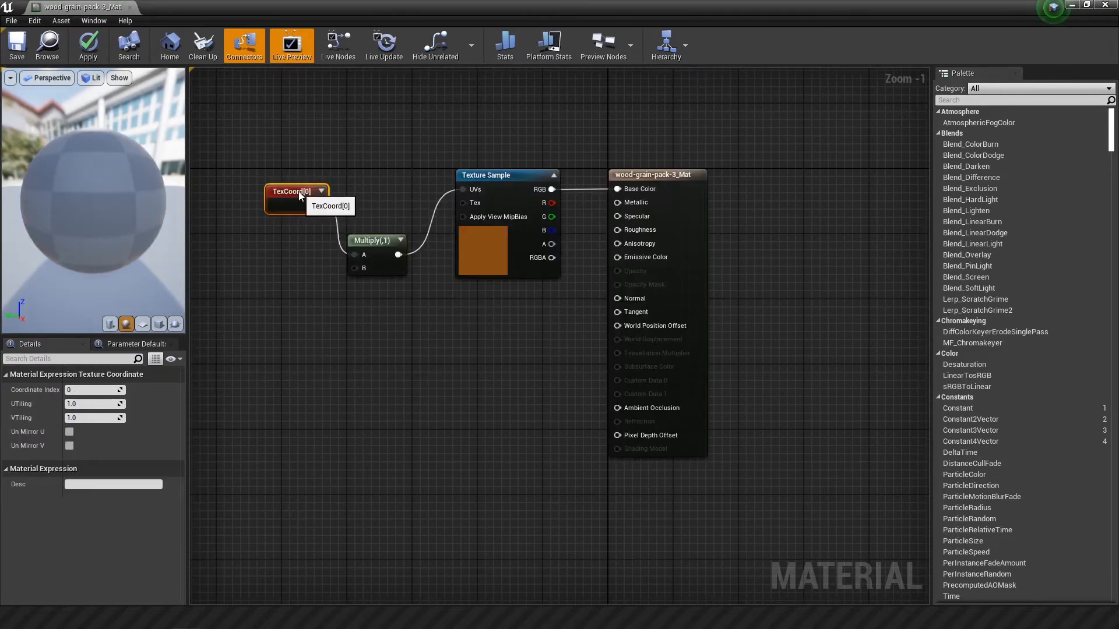
drag(299, 191, 282, 192)
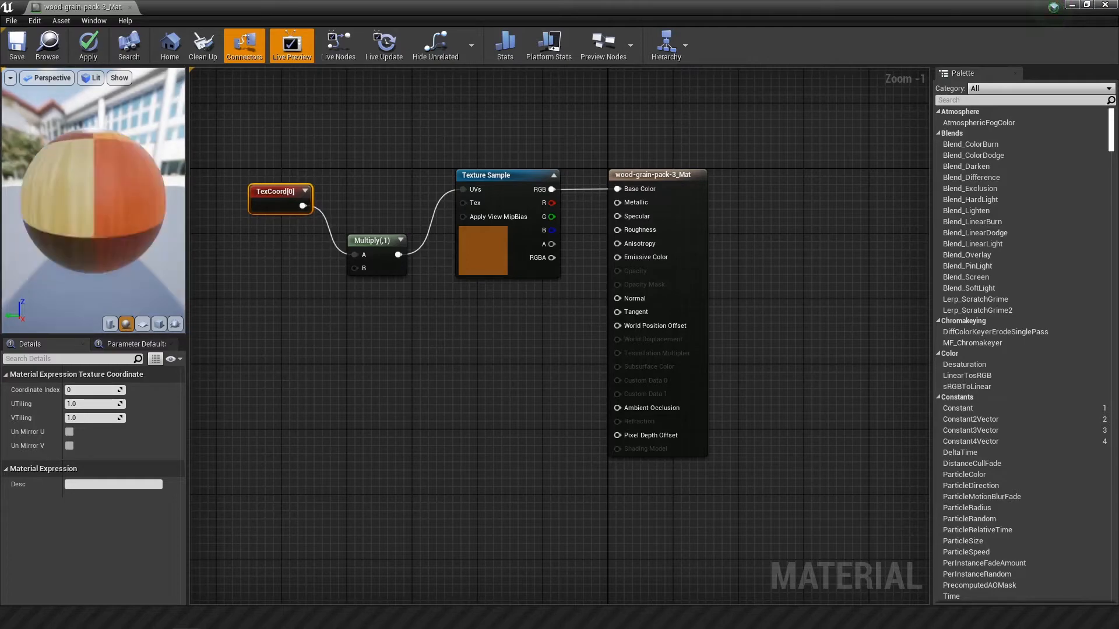
Step: Set the Multiply node's Const B to 8 and apply the change to the wood material
click(389, 268)
click(92, 404)
text(8)
key(Return)
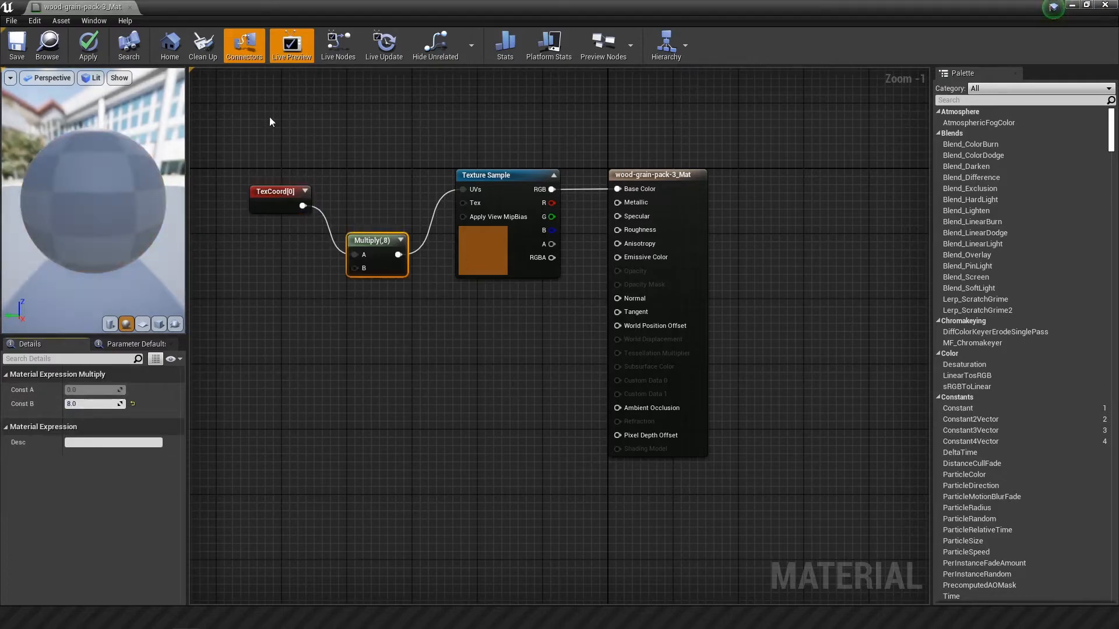
drag(988, 8, 1008, 85)
click(458, 129)
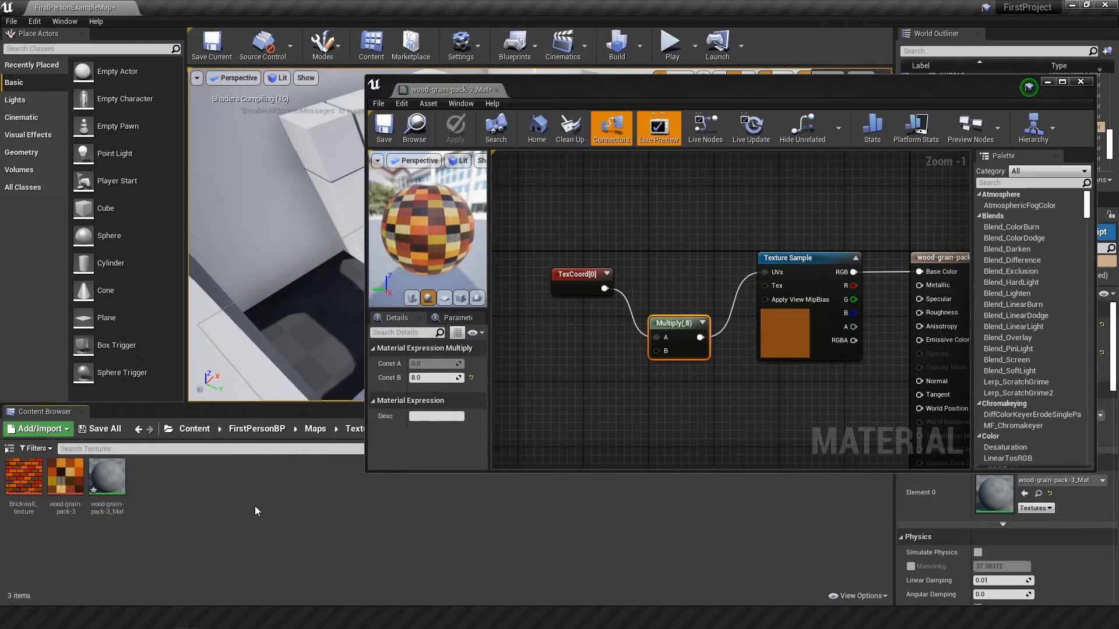
Step: Set the Multiply node's Const B to 4 and return to the level to view the floor up close
click(332, 345)
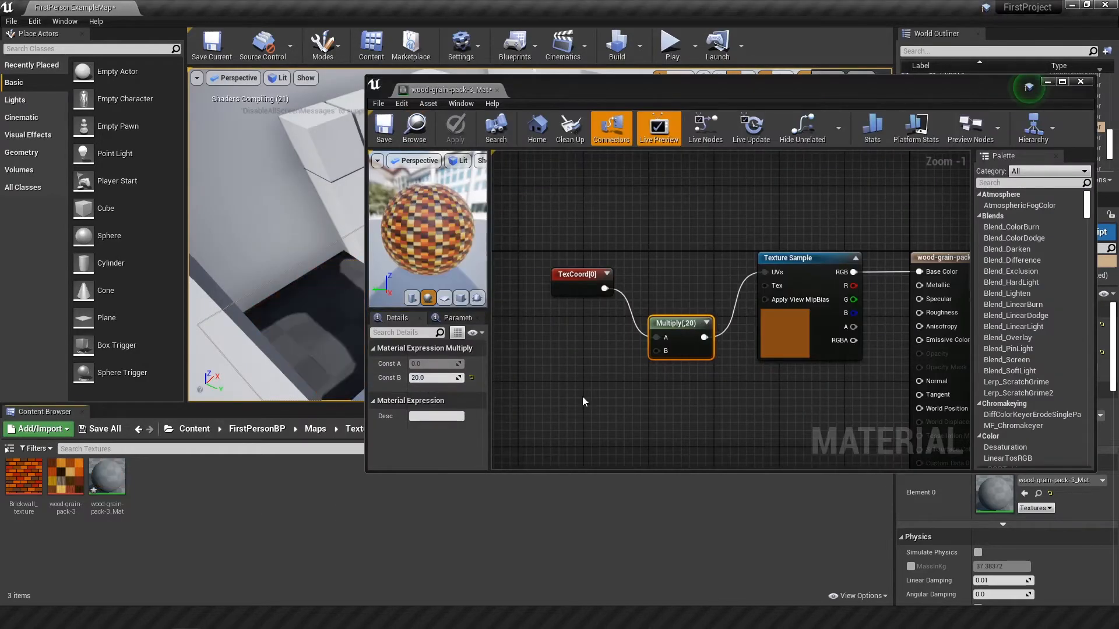
click(477, 338)
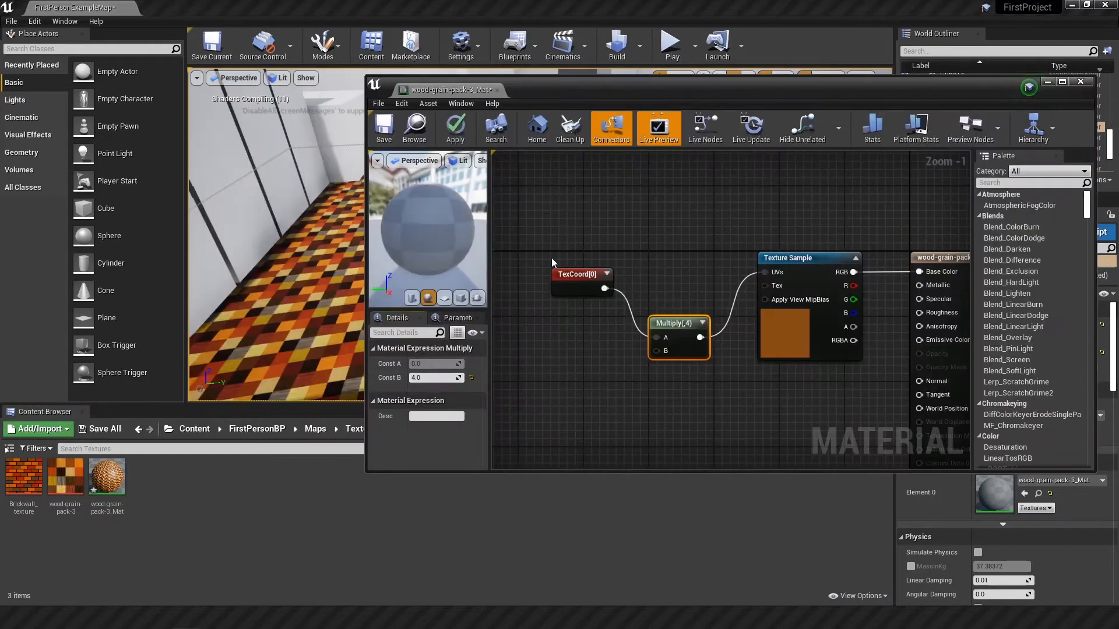
click(1047, 81)
right_drag(676, 262, 699, 245)
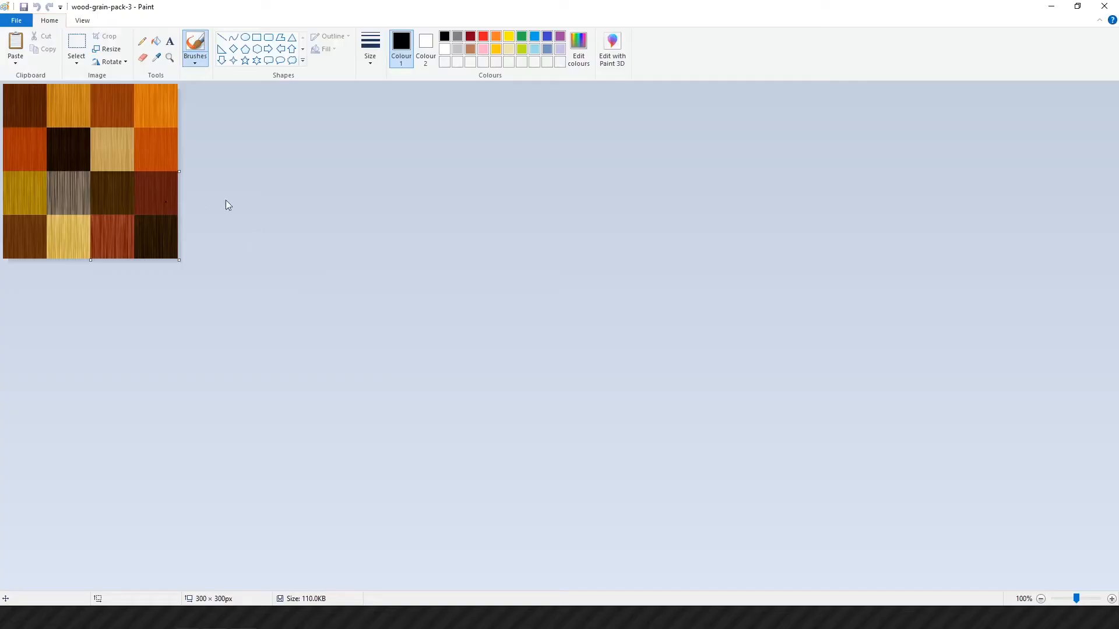
Step: In Paint, crop wood-grain-pack-3 to its dark red wood square, about 74 × 73 px
ctrl+scroll(225, 201, up, 2)
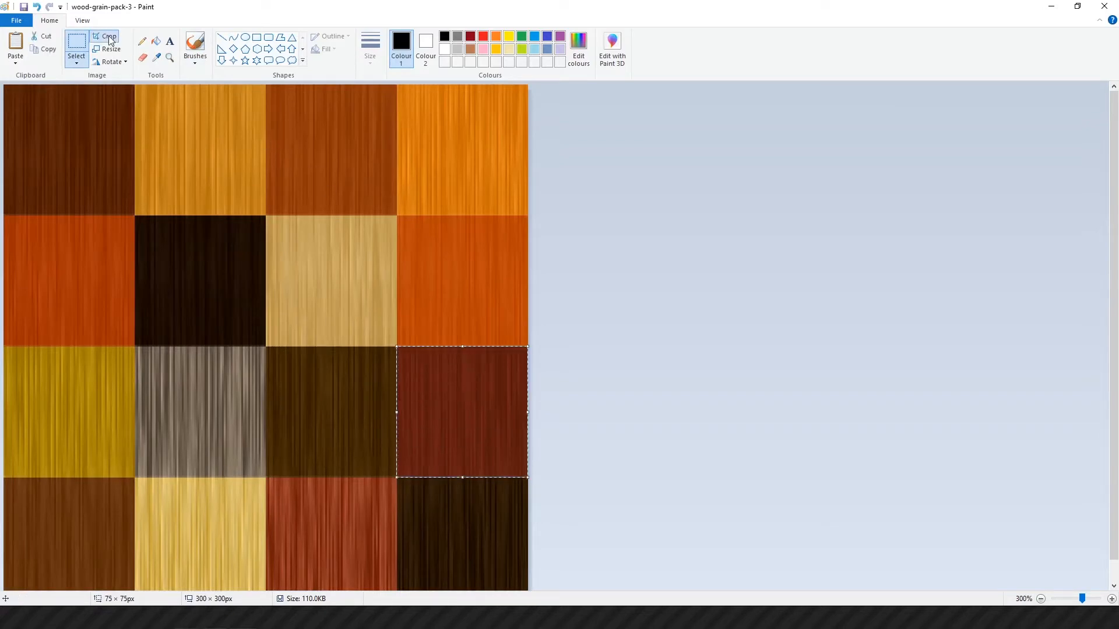
click(105, 36)
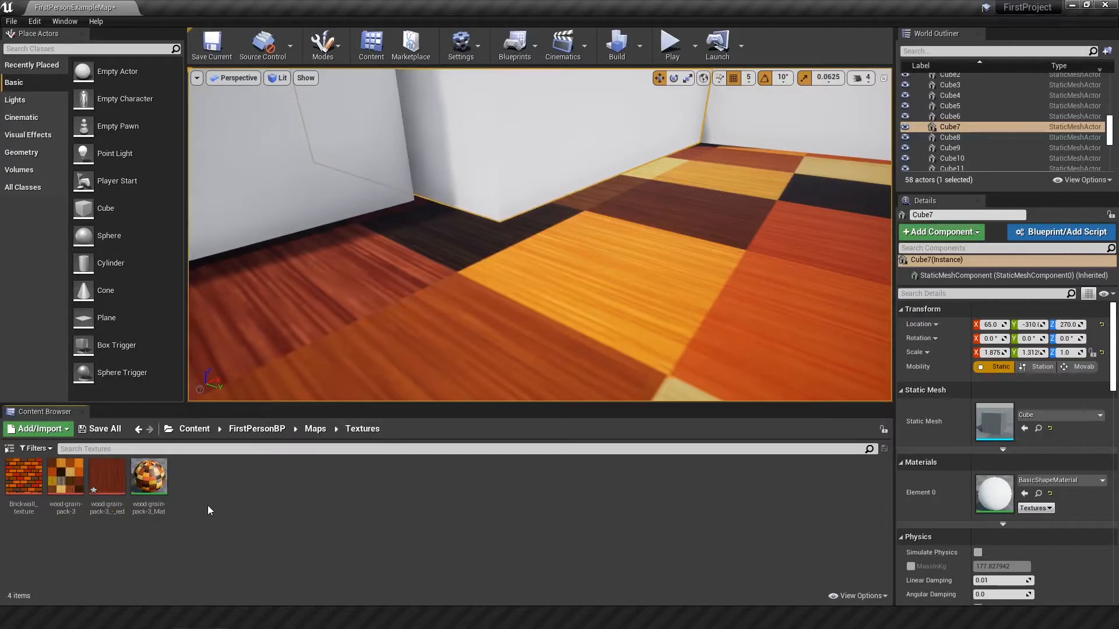
Step: In Unreal Editor, apply the wood-grain-pack-3_-_red texture to the box in the room's corner and open its material for editing
drag(108, 476, 533, 250)
key(f)
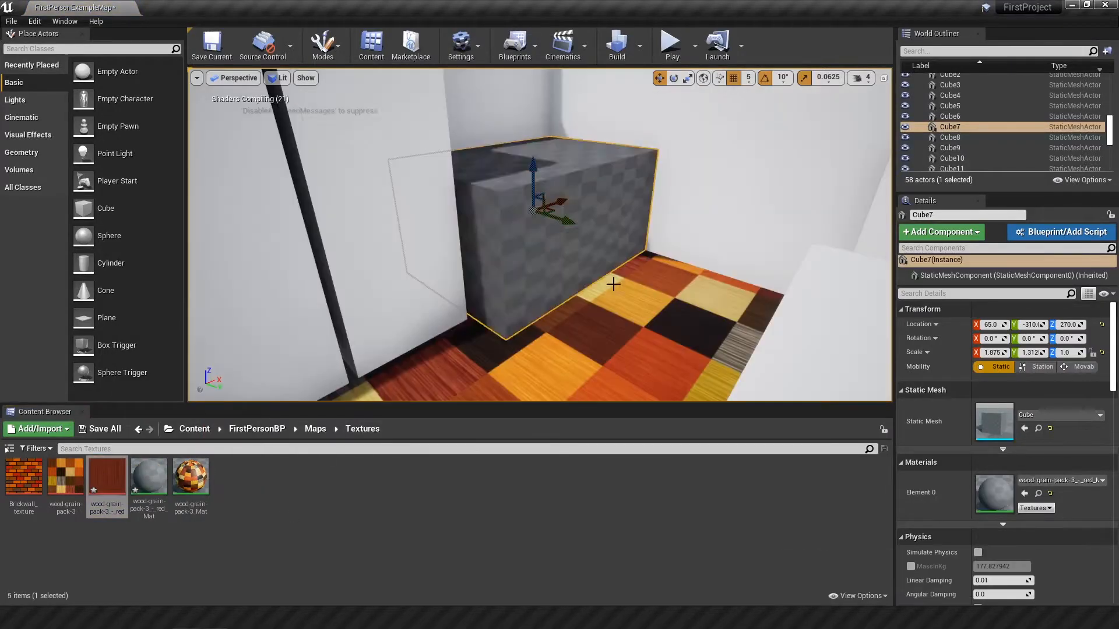
click(152, 483)
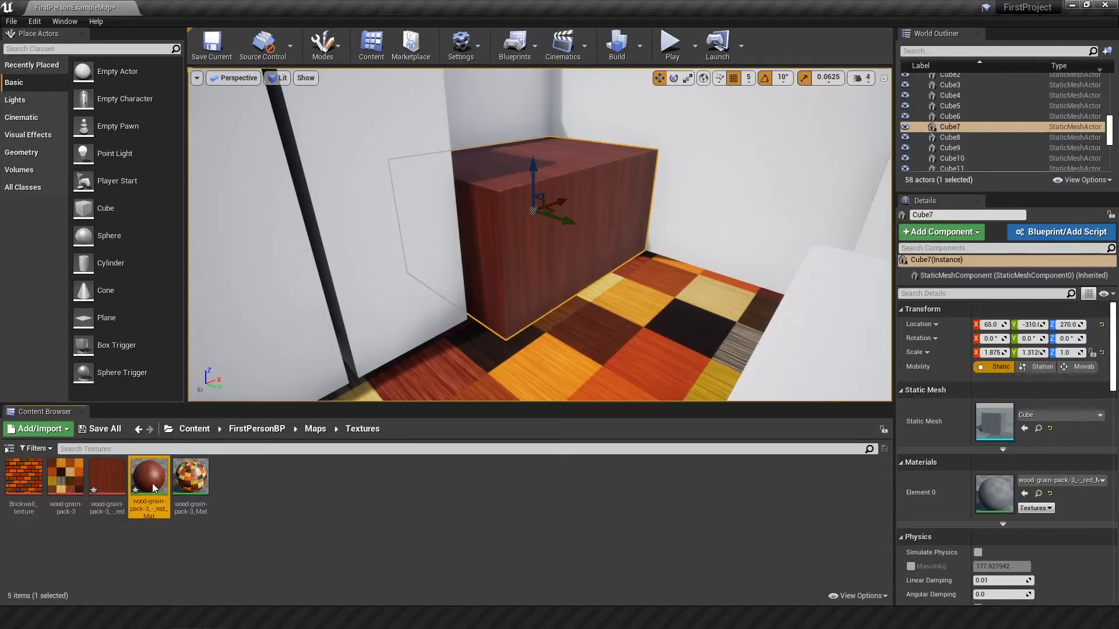
double_click(152, 484)
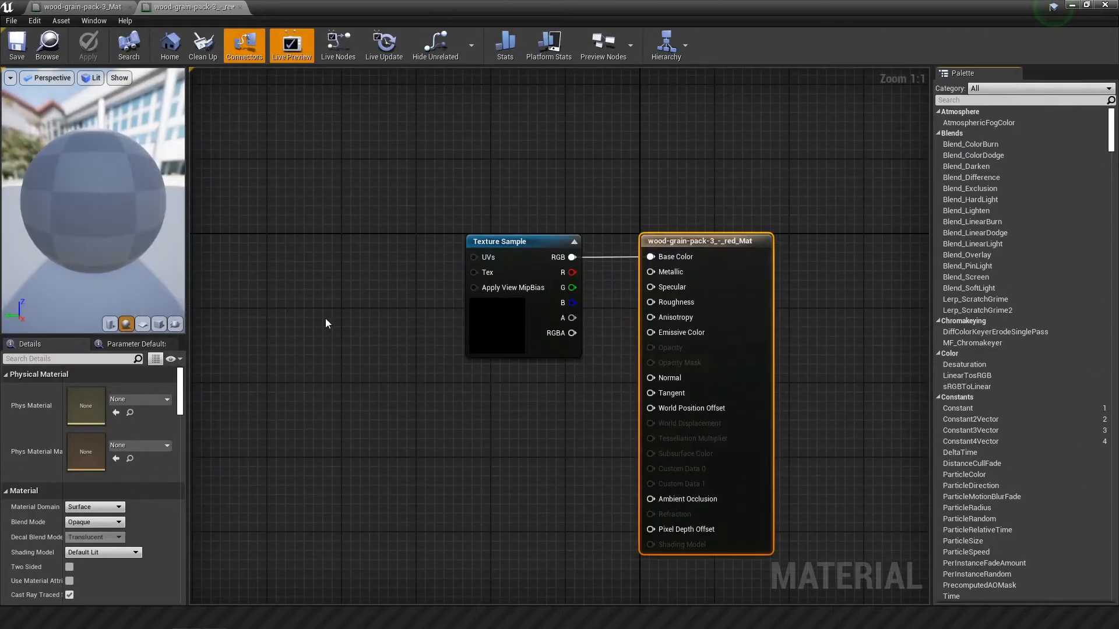
right_click(386, 324)
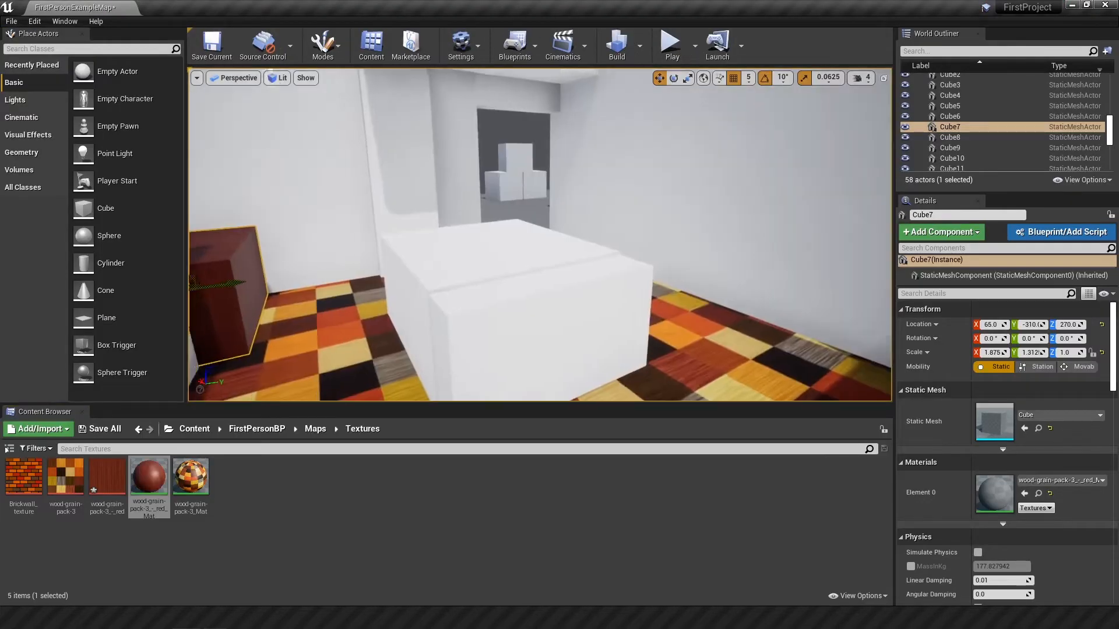
Step: Duplicate the wood-grain-pack-3_Mat material and apply the copy to the upper sections of the lockers
right_drag(631, 316, 542, 320)
key(s)
key(s)
right_click(194, 477)
click(233, 270)
key(Return)
drag(232, 478, 392, 128)
drag(232, 478, 613, 211)
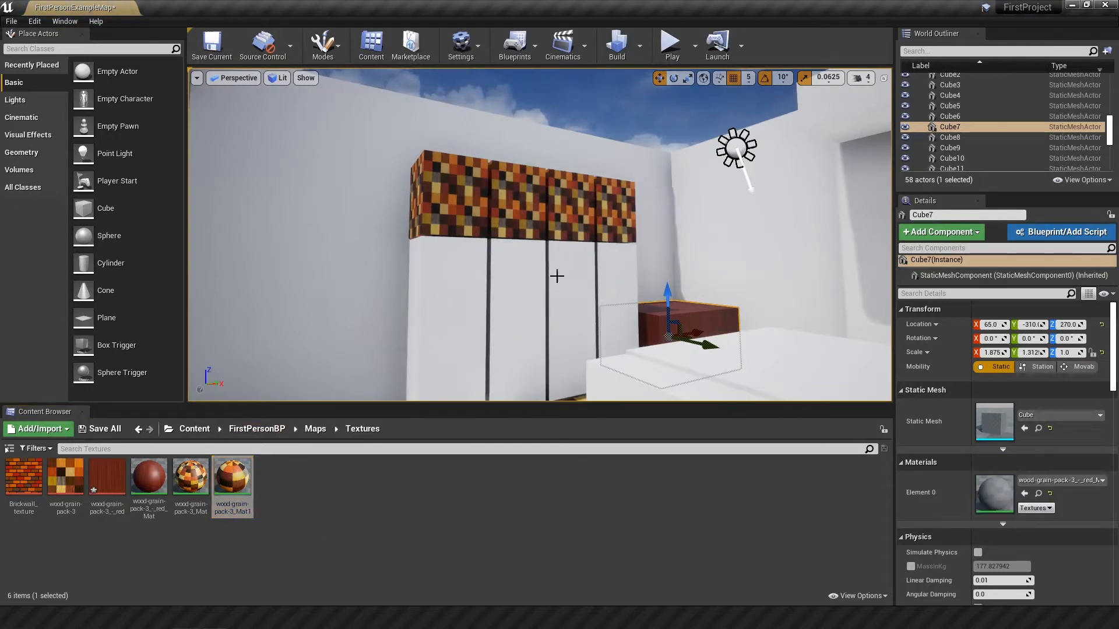
Step: Rename the duplicated wood-grain material as toplocker_Mat
right_click(239, 512)
click(262, 326)
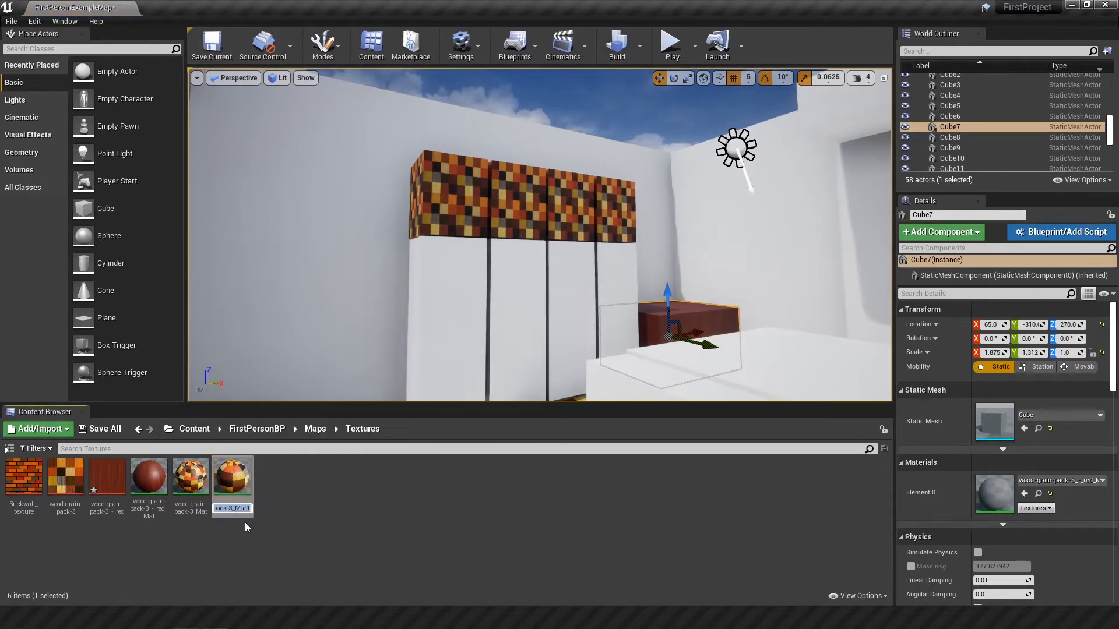
key(Delete)
key(Home)
key(shift+Right)
key(shift+Right)
key(shift+Right)
key(shift+Right)
key(shift+Right)
key(shift+Right)
key(shift+Right)
key(shift+Right)
key(shift+Right)
key(shift+Right)
key(shift+Right)
key(shift+Right)
key(shift+Right)
key(shift+Right)
key(shift+Right)
text(toplocked)
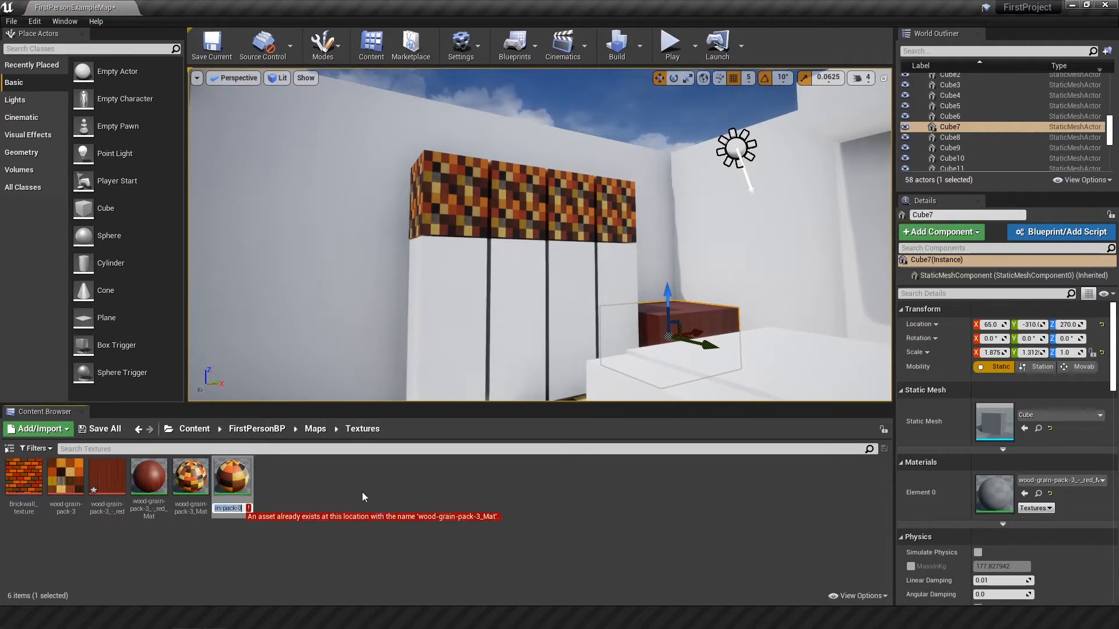
key(Delete)
key(Delete)
key(BackSpace)
text(r)
key(Return)
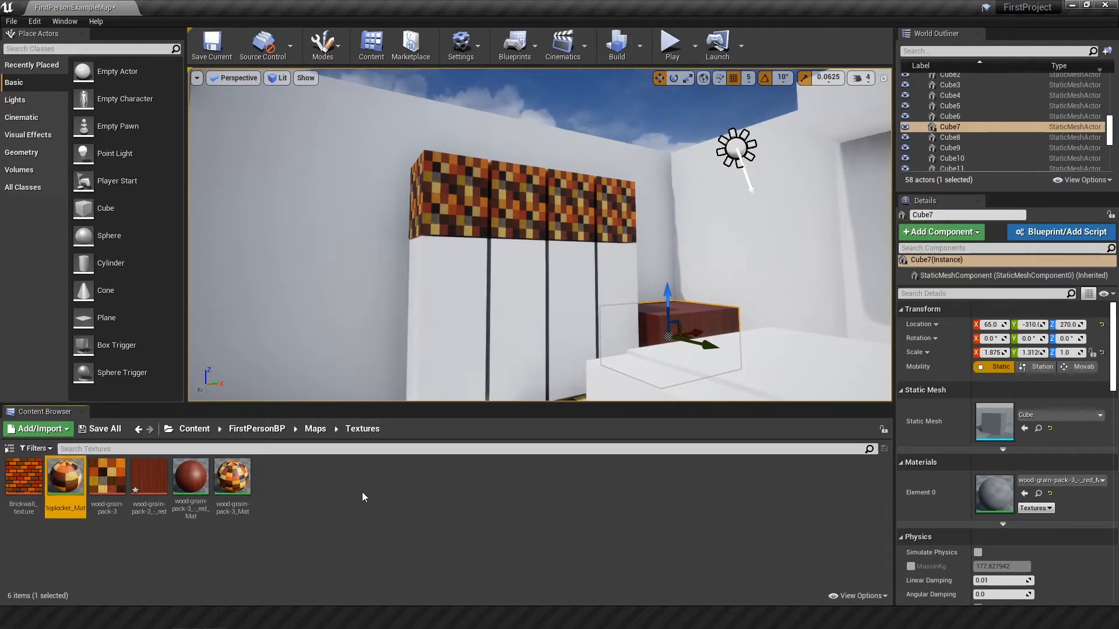
Step: Apply Brickwall_texture to the wall behind the lockers and edit the Texture Sample's UVs input in its material
right_drag(338, 327, 309, 344)
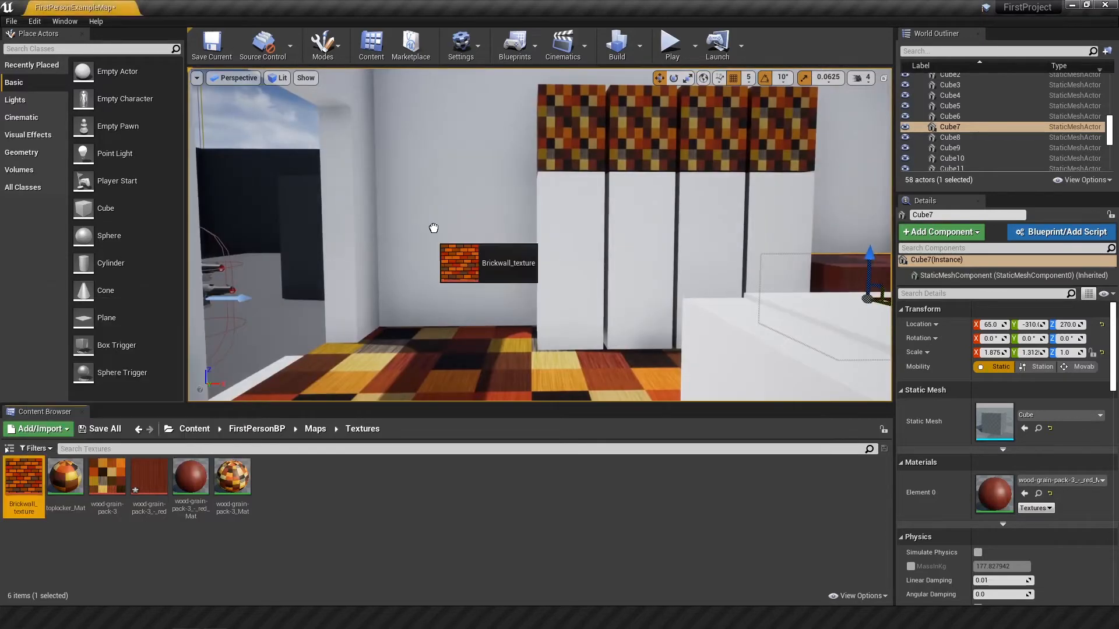
drag(21, 480, 428, 298)
right_drag(427, 298, 443, 287)
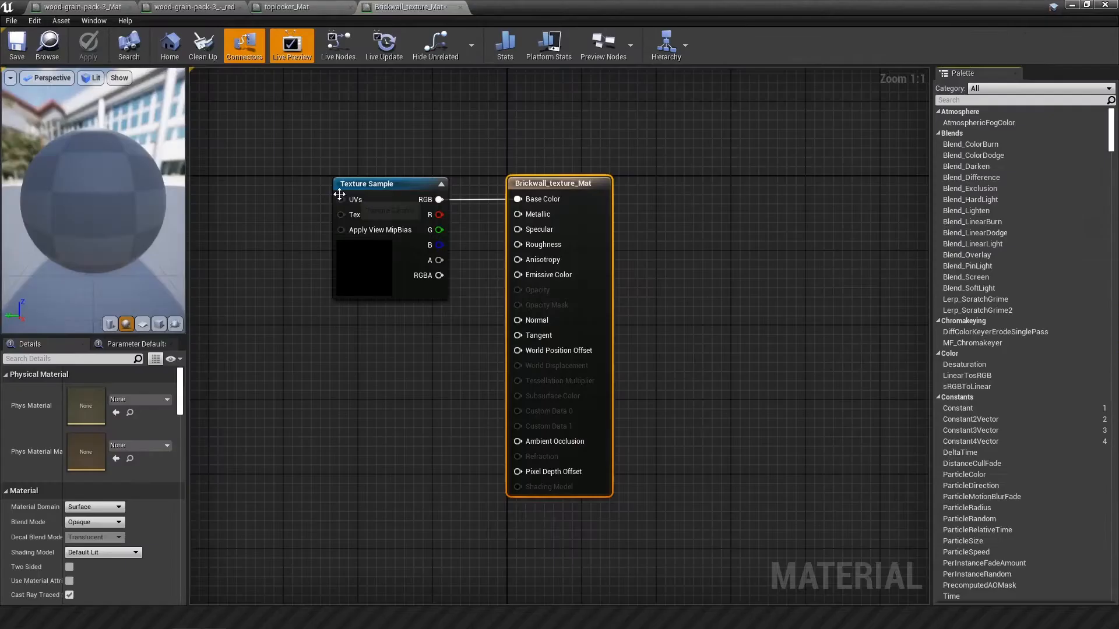
right_click(340, 200)
click(373, 219)
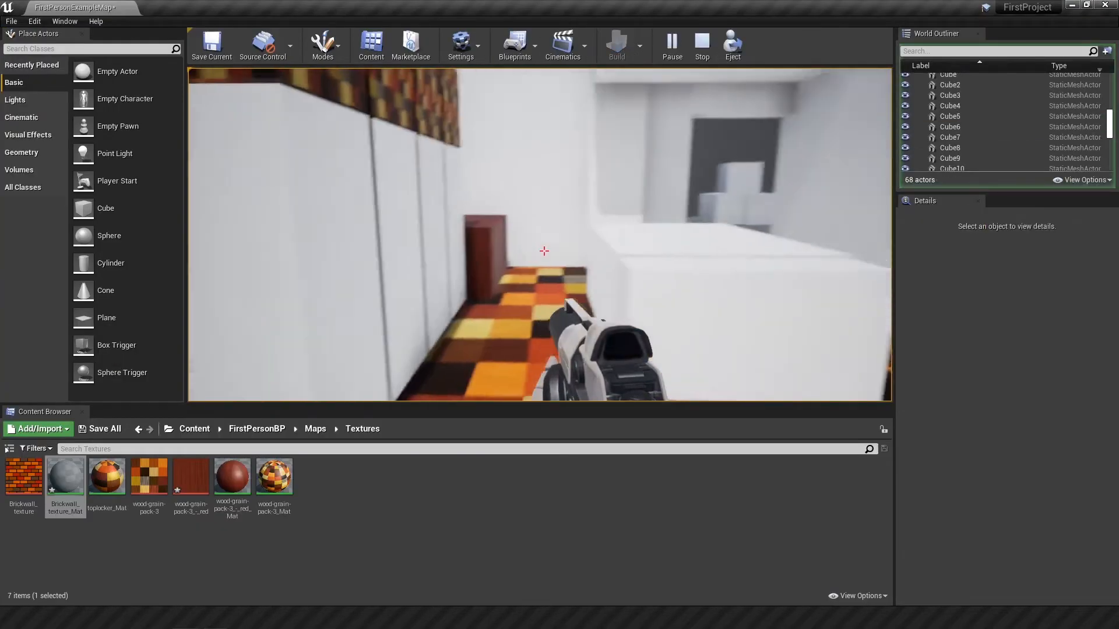
key(d)
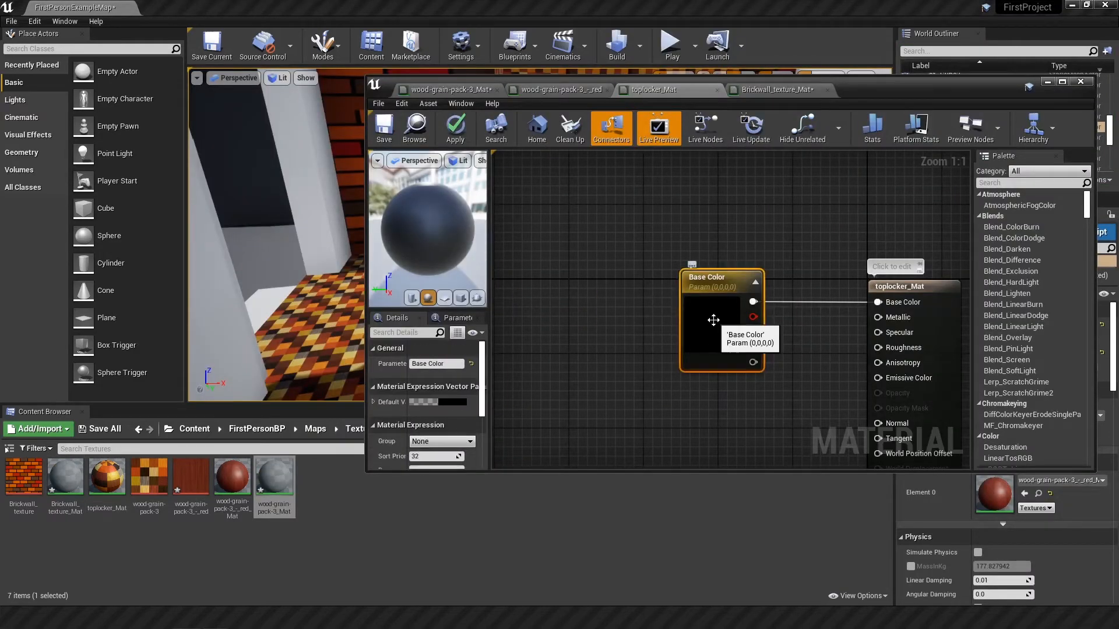
Step: Change the Base Color parameter of toplocker_Mat to blue
double_click(713, 320)
drag(781, 361, 746, 376)
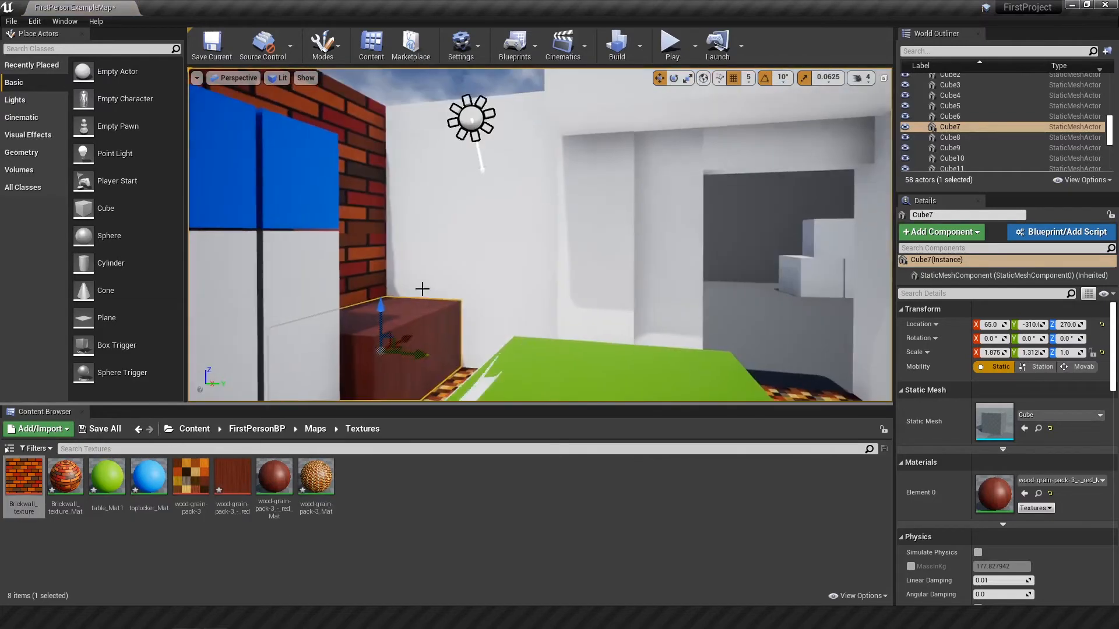
Step: Apply the brick wall texture to the wall beside the blue-topped lockers
drag(23, 477, 455, 257)
mouse_move(455, 256)
right_down()
mouse_move(501, 314)
mouse_move(350, 257)
mouse_move(490, 256)
mouse_move(448, 274)
right_up()
Step: Duplicate table_Mat1 as wall_Mat2 and give the copy a pale yellow-green base color
right_click(98, 482)
click(143, 275)
drag(150, 508, 101, 503)
text(wall)
key(Return)
double_click(191, 479)
double_click(519, 183)
Step: Apply the wall_Mat2 material to the room's remaining plain walls
drag(191, 478, 609, 197)
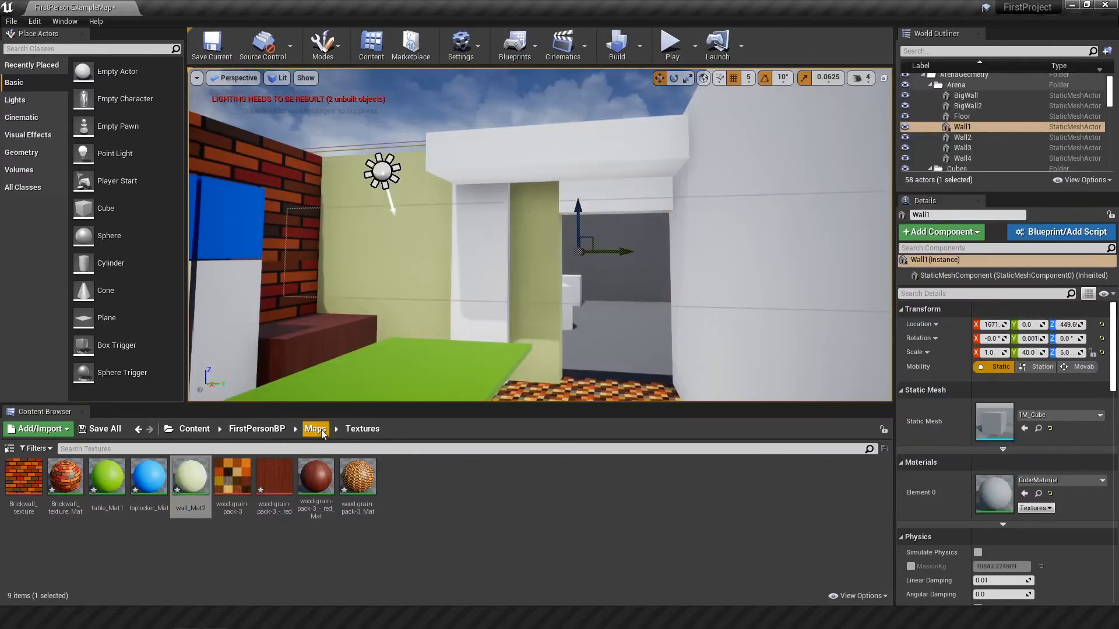
right_drag(524, 250, 501, 262)
drag(191, 477, 595, 285)
right_drag(595, 286, 326, 326)
drag(191, 479, 518, 349)
drag(191, 479, 594, 160)
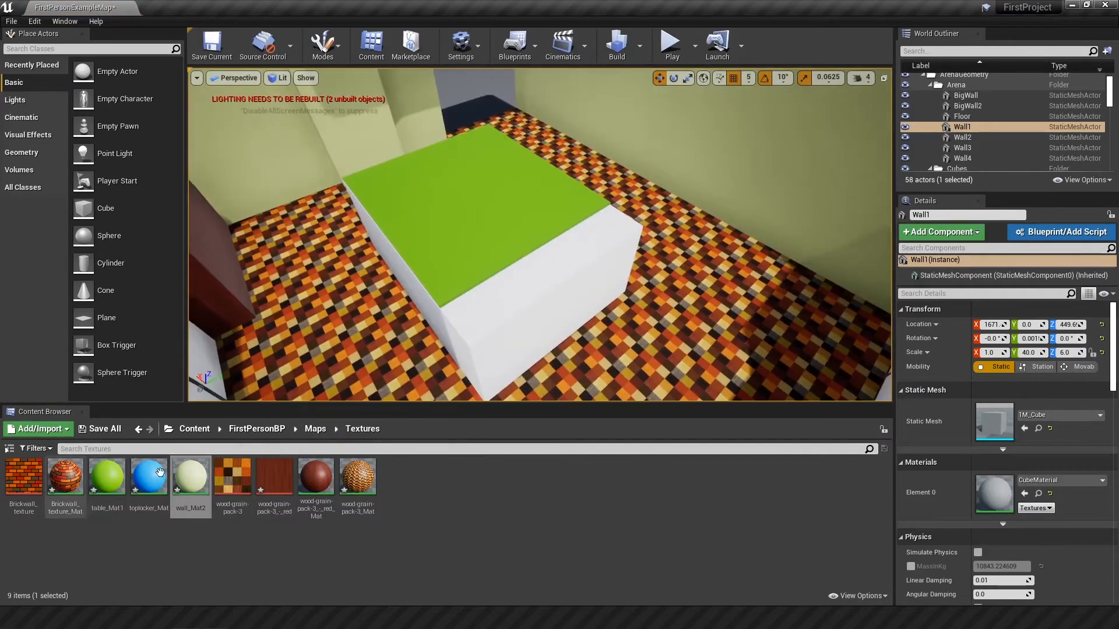
Step: Try the brick wall material on the table's white side block and add a node found with "sat" to its material graph
drag(57, 472, 500, 343)
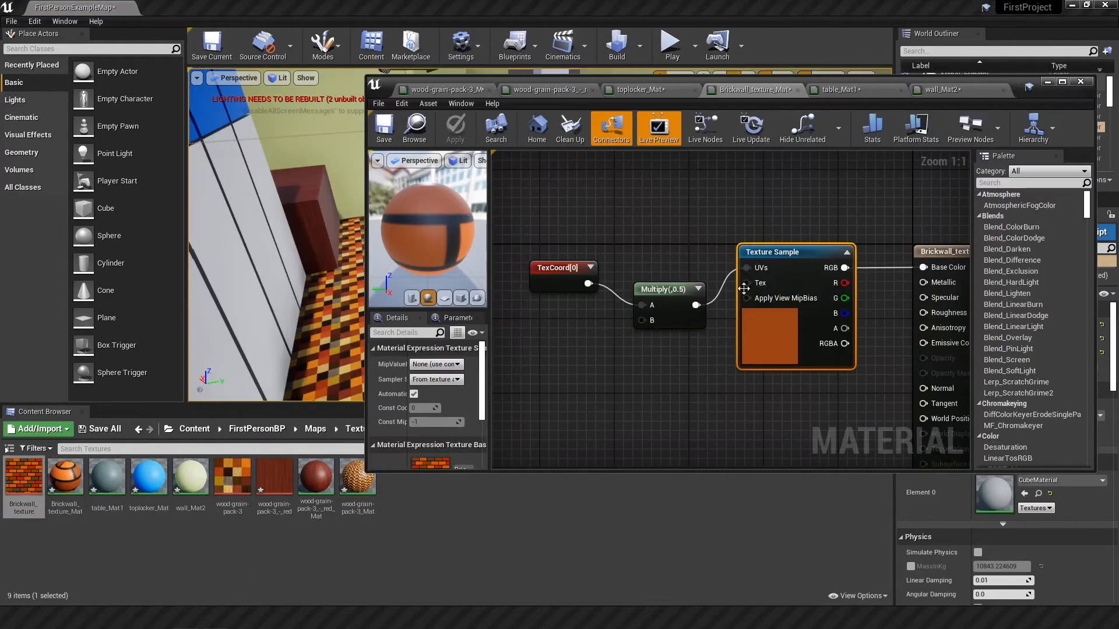
right_click(670, 376)
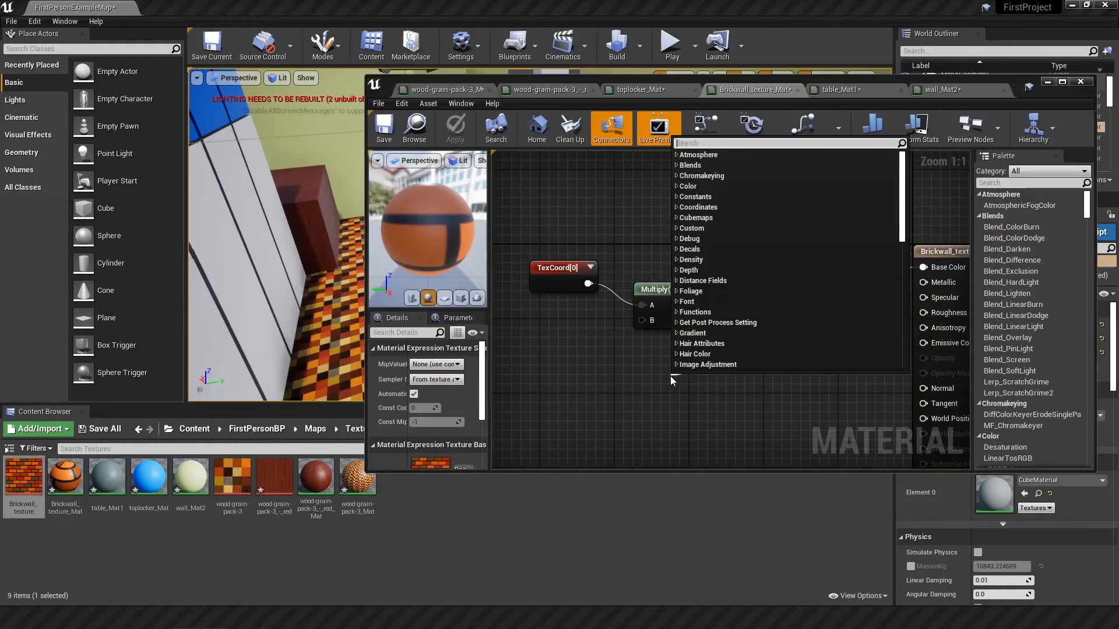
text(sat)
key(Return)
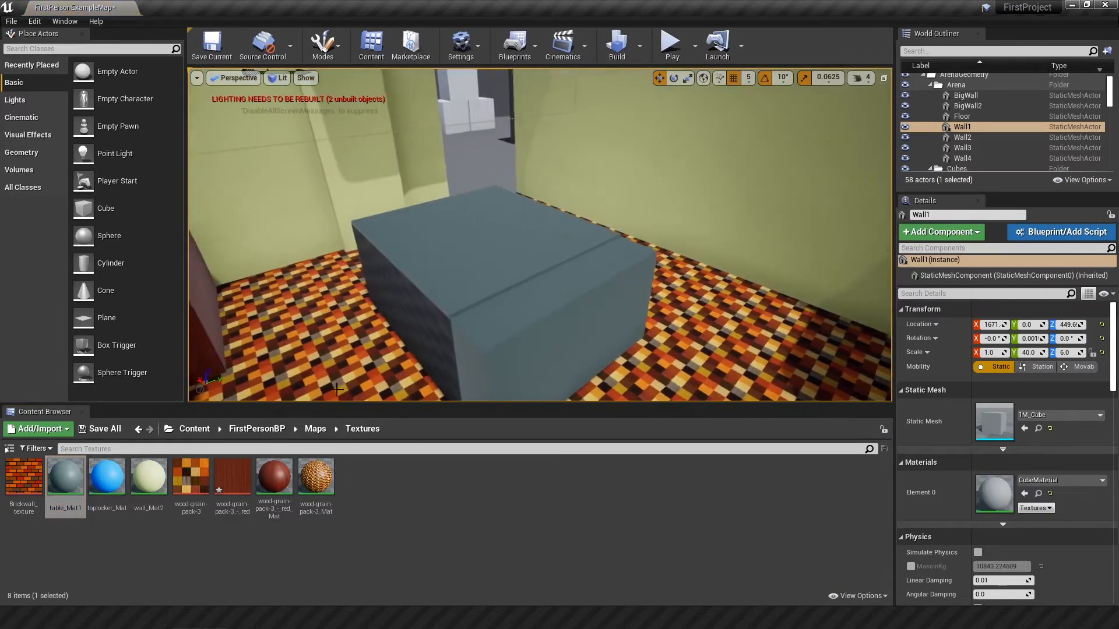
drag(66, 476, 408, 318)
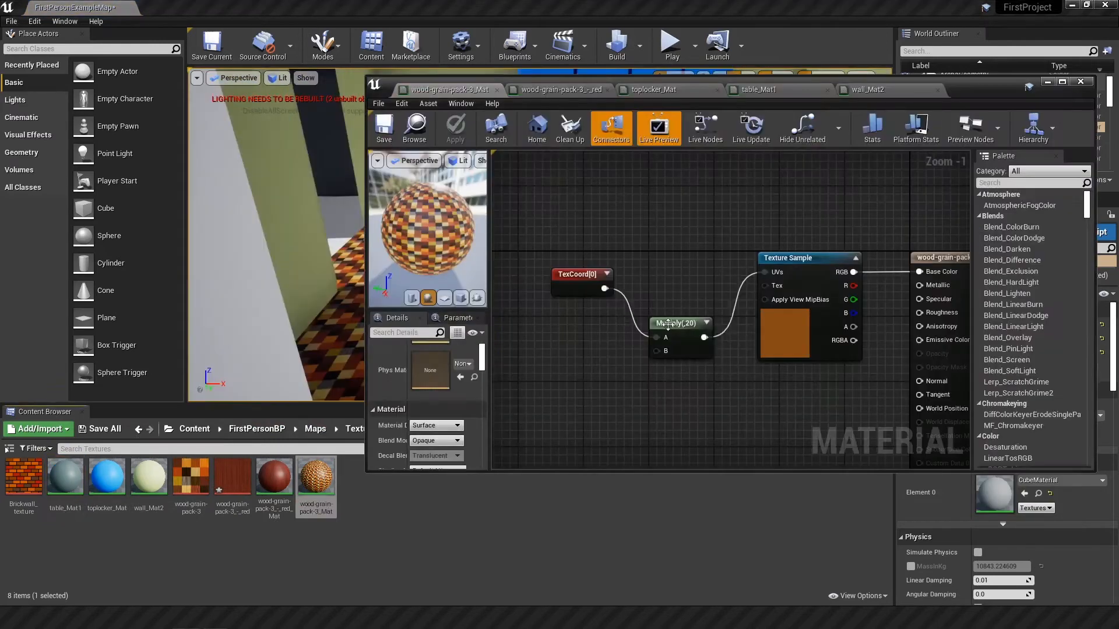
Step: Set the Multiply value that tiles wood-grain-pack-3_Mat to 40 and apply the change to the material
click(455, 129)
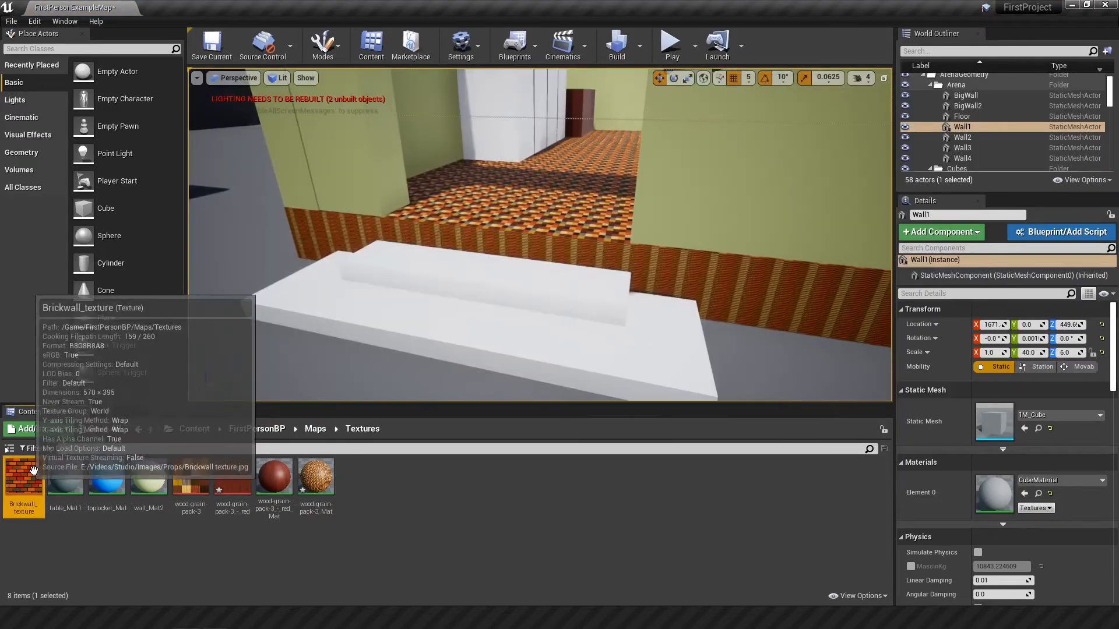
Step: Apply the brick wall texture to the entrance steps, and table_Mat1 to the overhead beam and the plain white lockers
drag(23, 477, 443, 287)
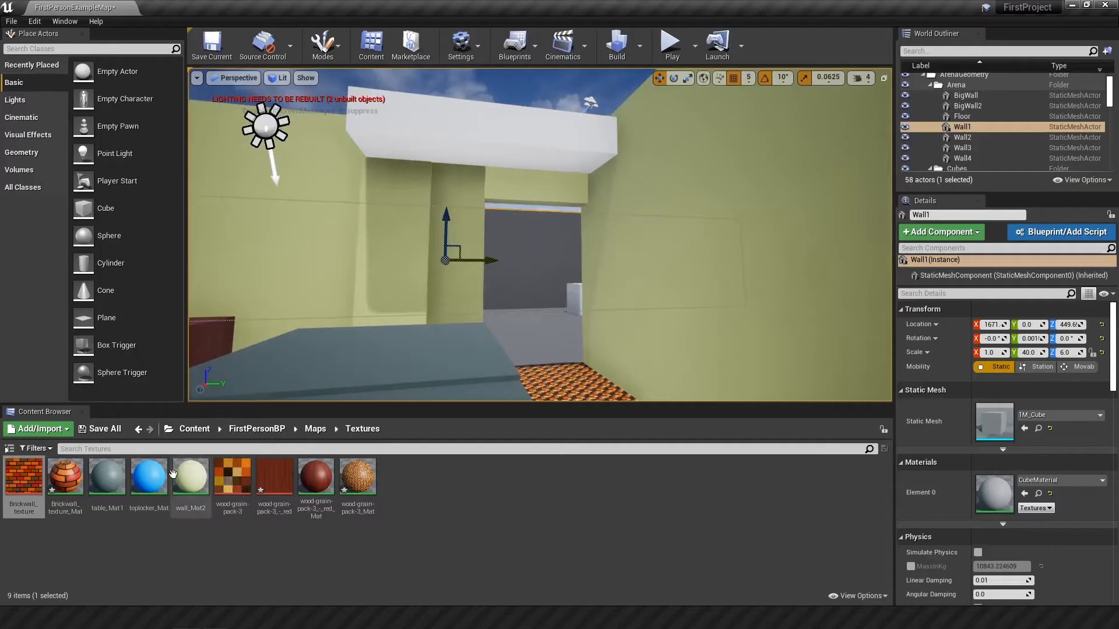
drag(173, 474, 512, 130)
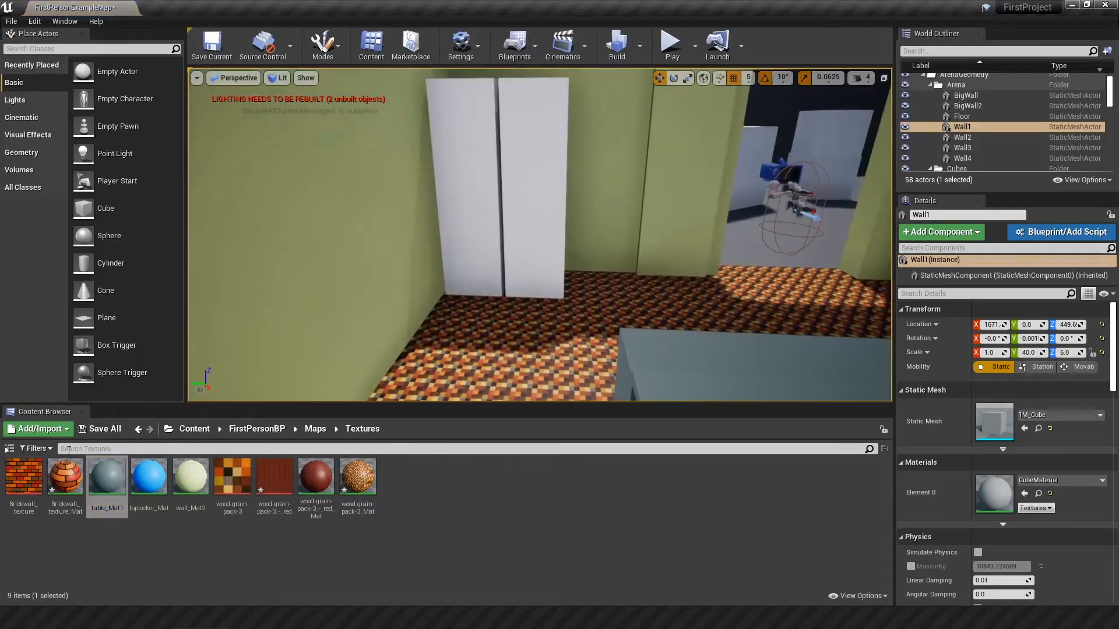
drag(107, 477, 519, 189)
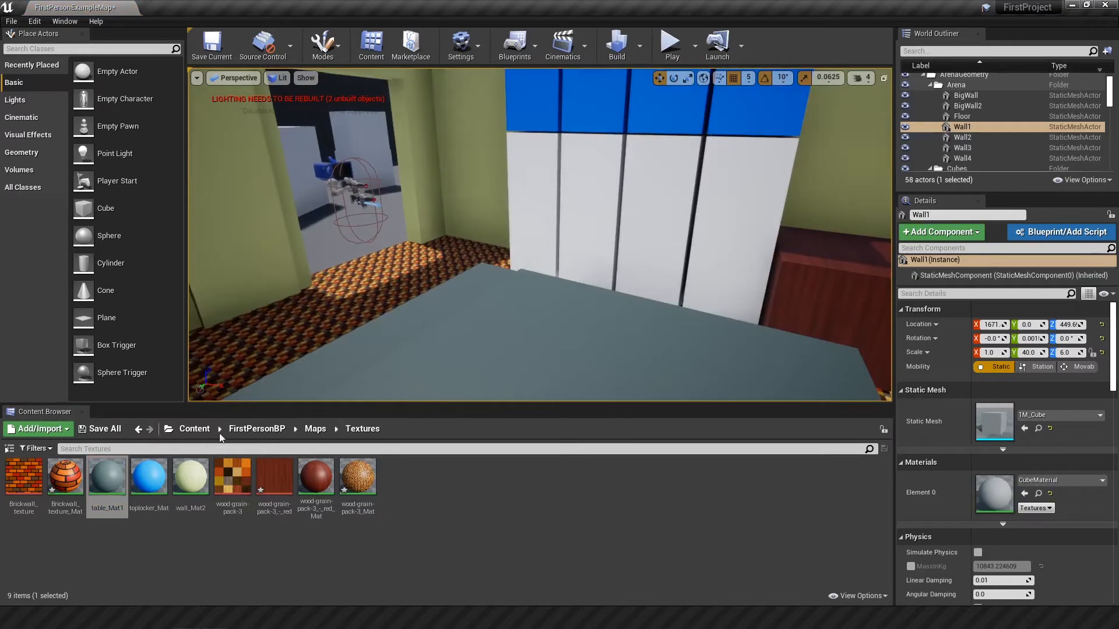
drag(108, 476, 641, 245)
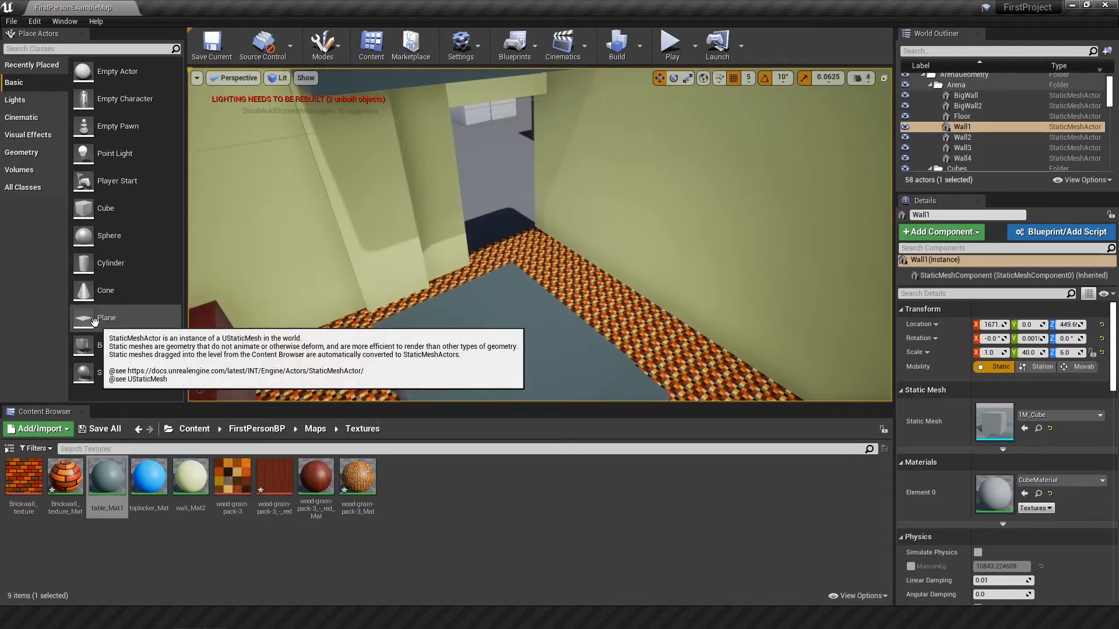
Step: Add a plane to the room, rotate it to 270° about X, and raise it onto the wall beside the lockers
drag(105, 317, 658, 291)
key(e)
drag(693, 256, 712, 295)
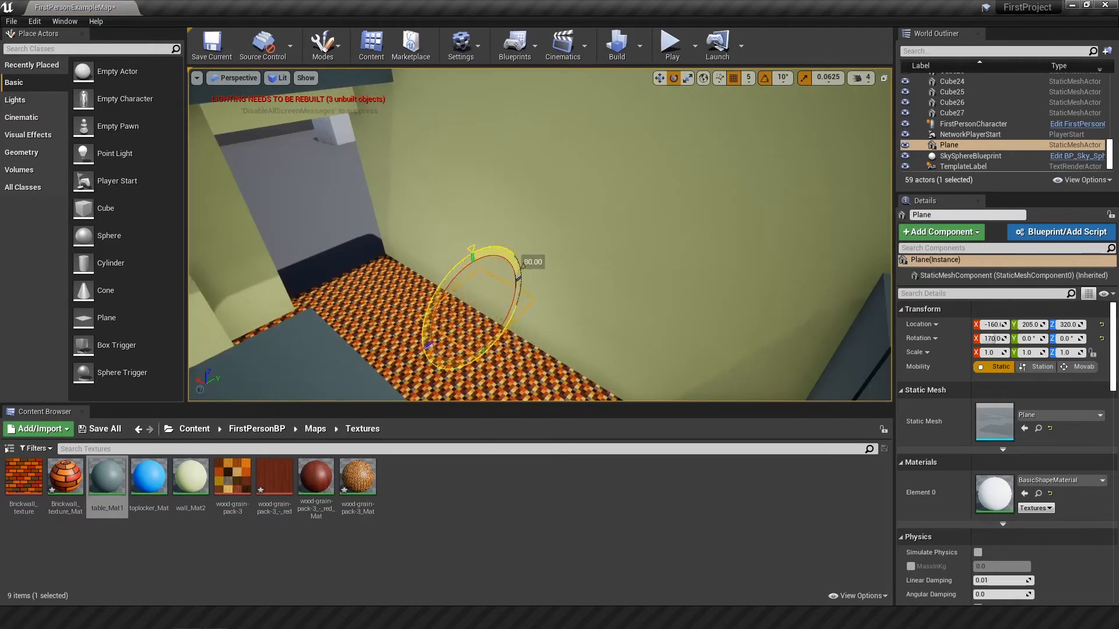
drag(522, 265, 513, 314)
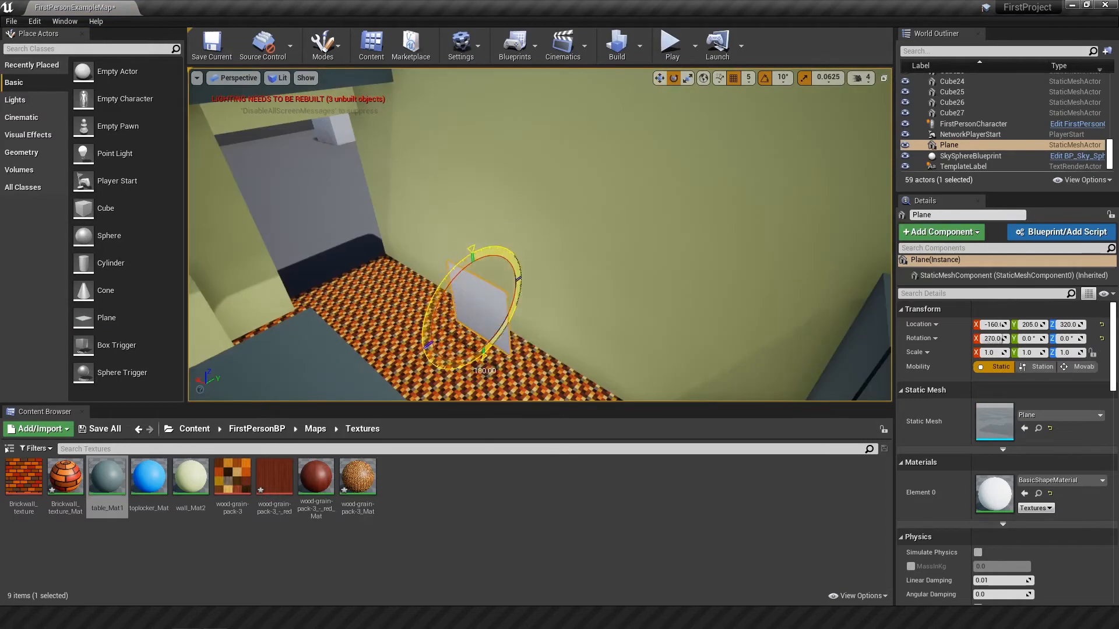
key(w)
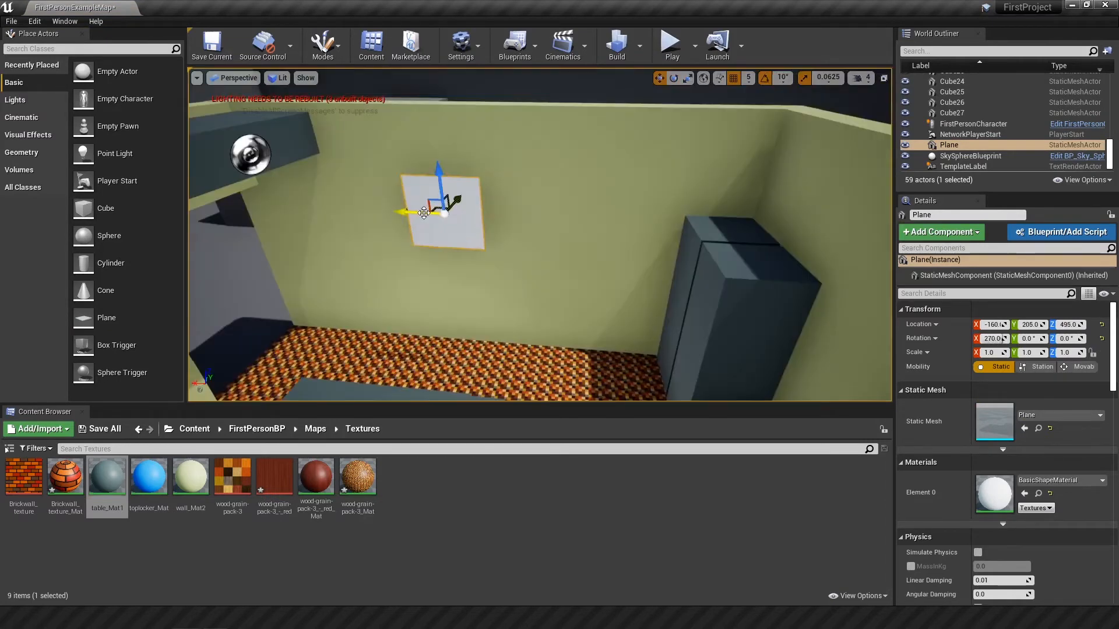
drag(431, 201, 571, 214)
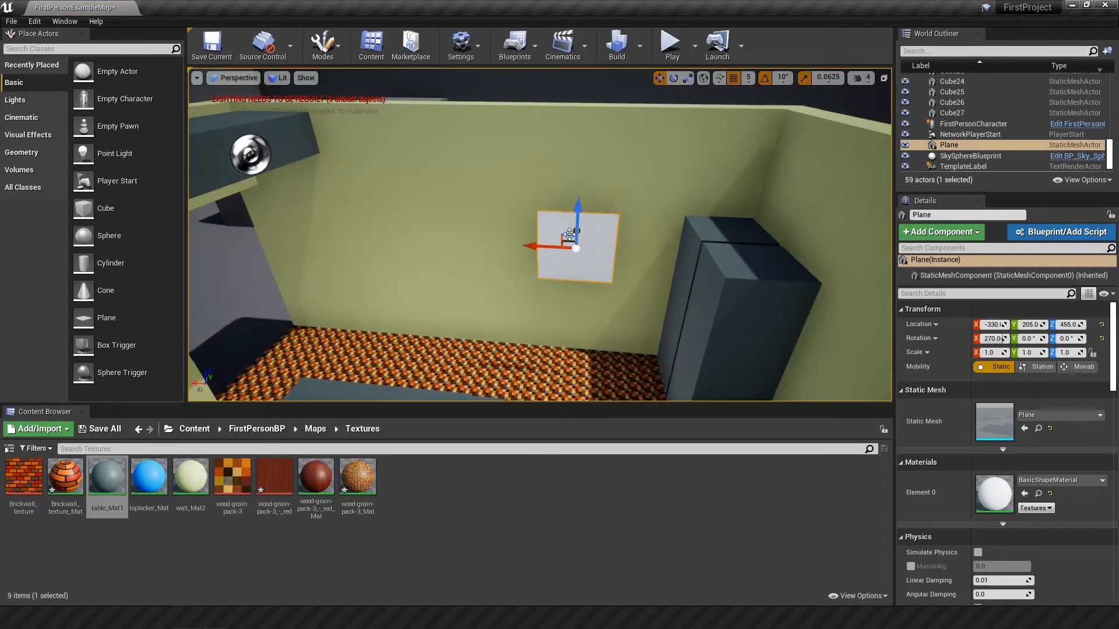
Step: Add a cube, flatten it to a Y scale of about 0.0625, and mount it upright on the wall near the plane
drag(83, 208, 601, 344)
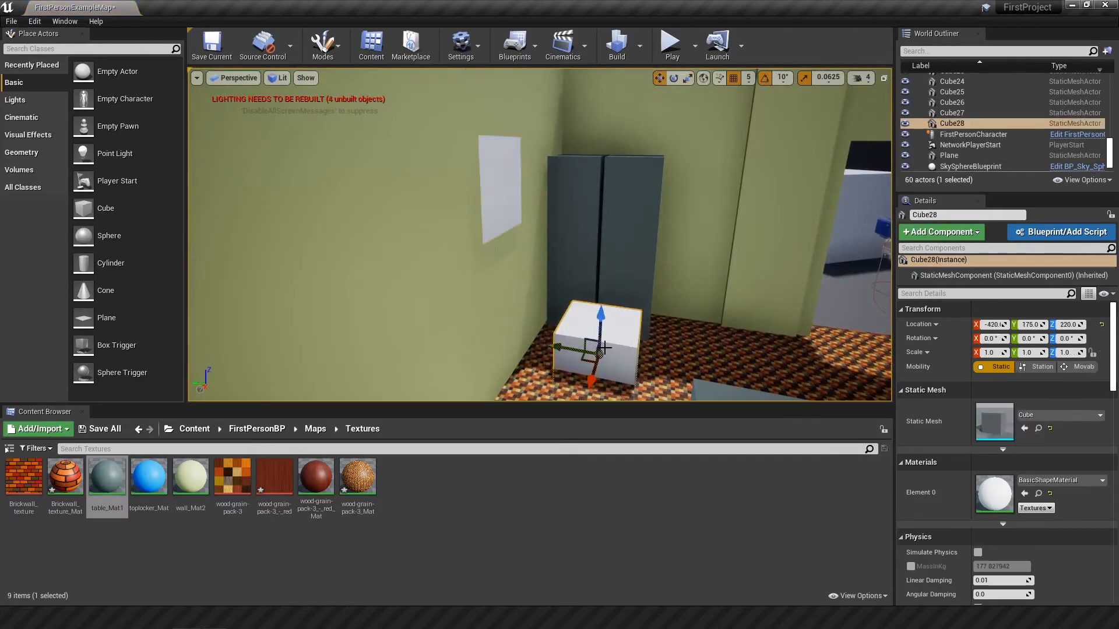
key(space)
key(space)
drag(574, 298, 471, 359)
right_drag(471, 360, 451, 373)
drag(452, 275, 318, 308)
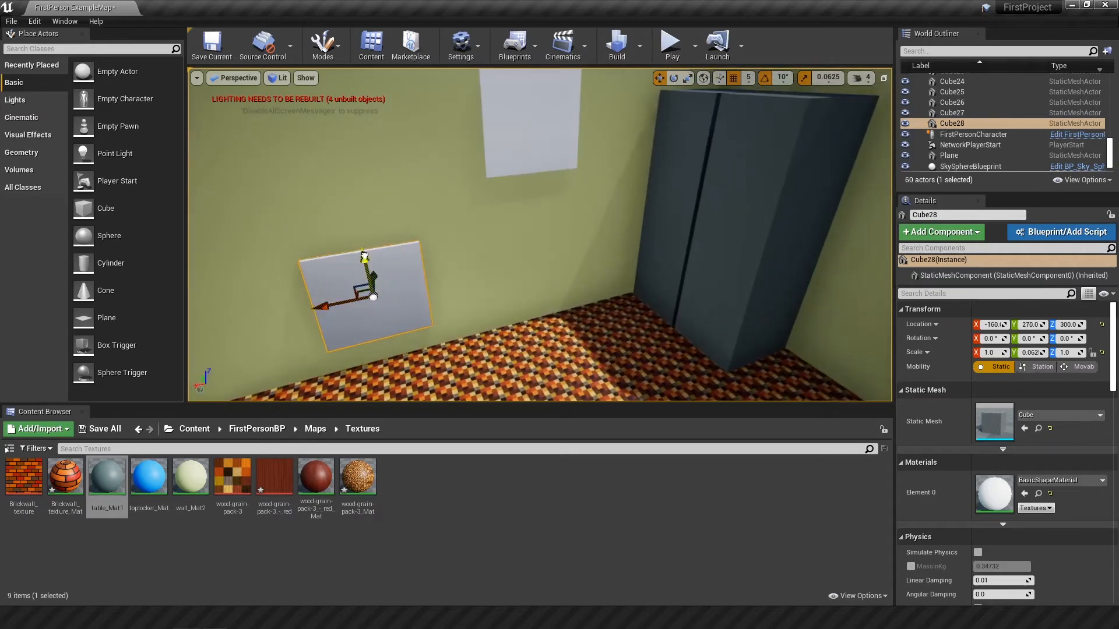
drag(366, 261, 365, 187)
Step: Play the level and examine how the plane and the flattened cube look on the wall
click(671, 46)
key(w)
key(w)
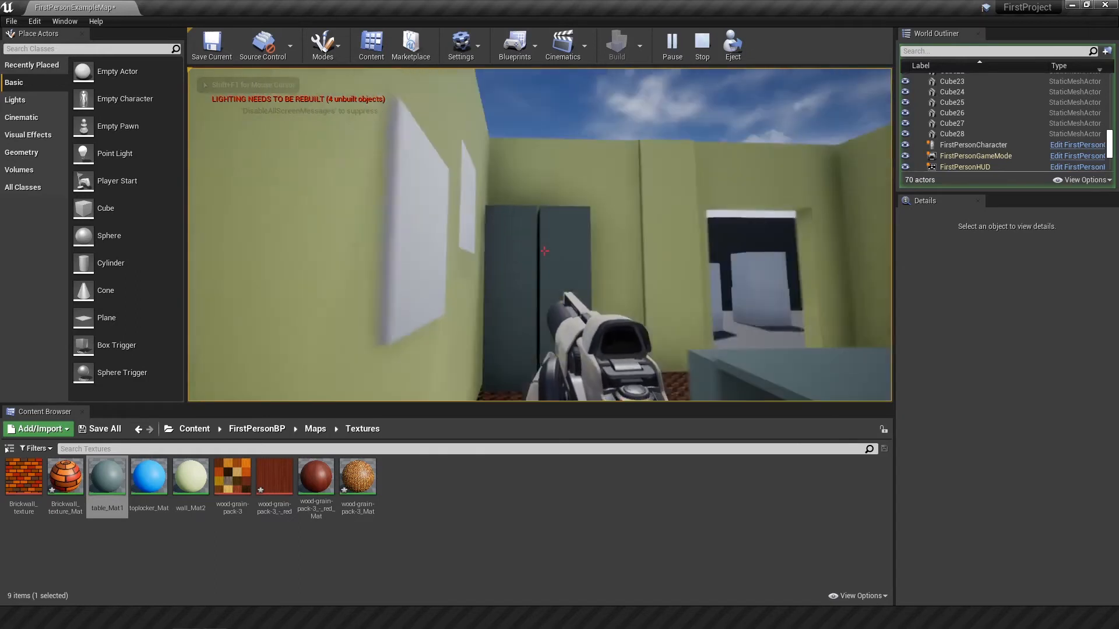
key(s)
click(544, 251)
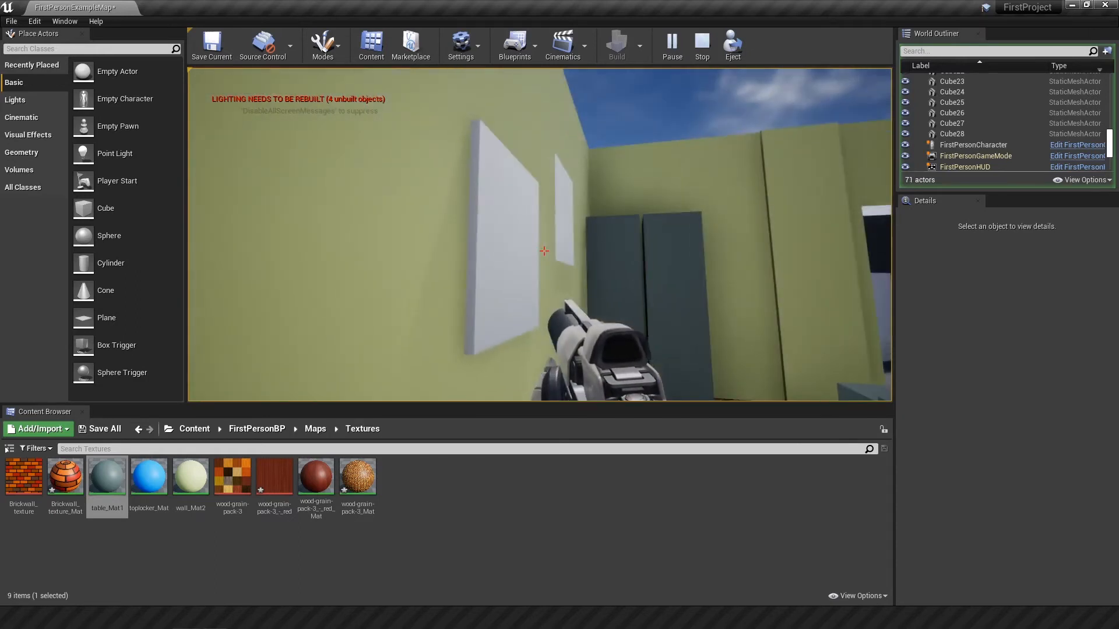
key(d)
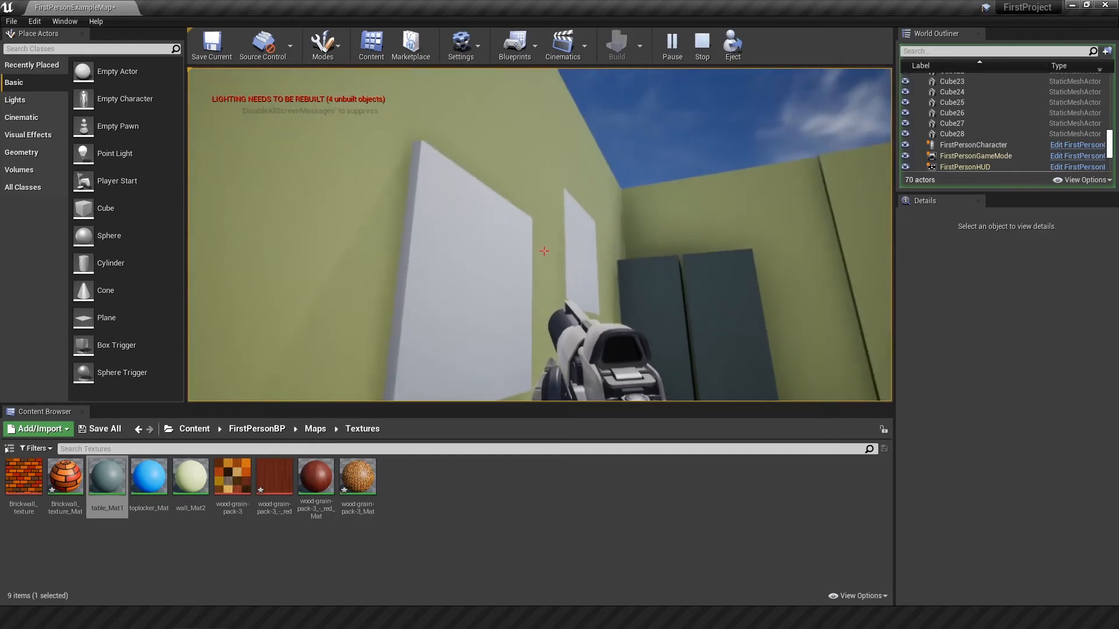
Step: Stop the play session and delete the plane from the wall
key(Escape)
click(701, 207)
key(Delete)
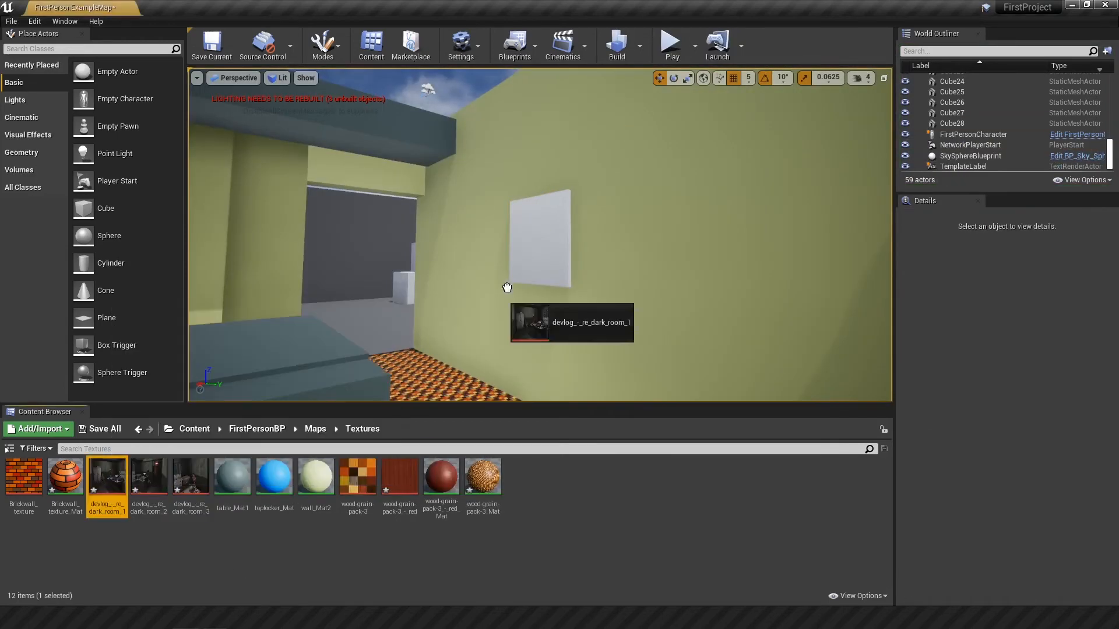
Step: Scale up the flattened wall cube and duplicate it along the wall as a row of three devlog_-_re_dark_room picture panels
drag(512, 320, 557, 217)
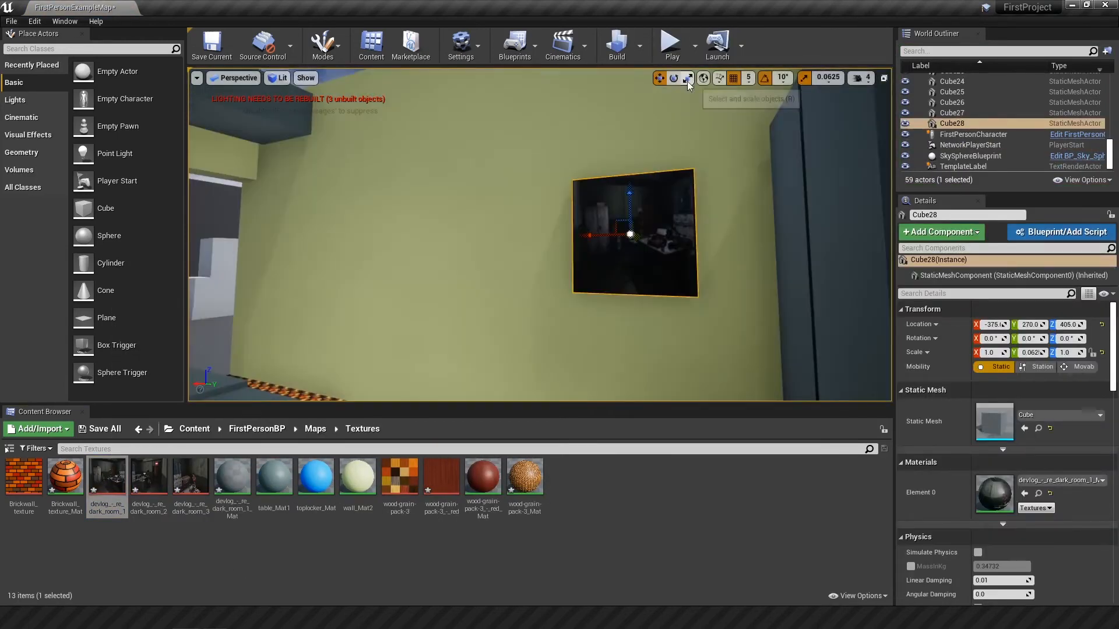
click(687, 78)
drag(616, 222, 373, 236)
click(659, 78)
alt+drag(443, 236, 303, 236)
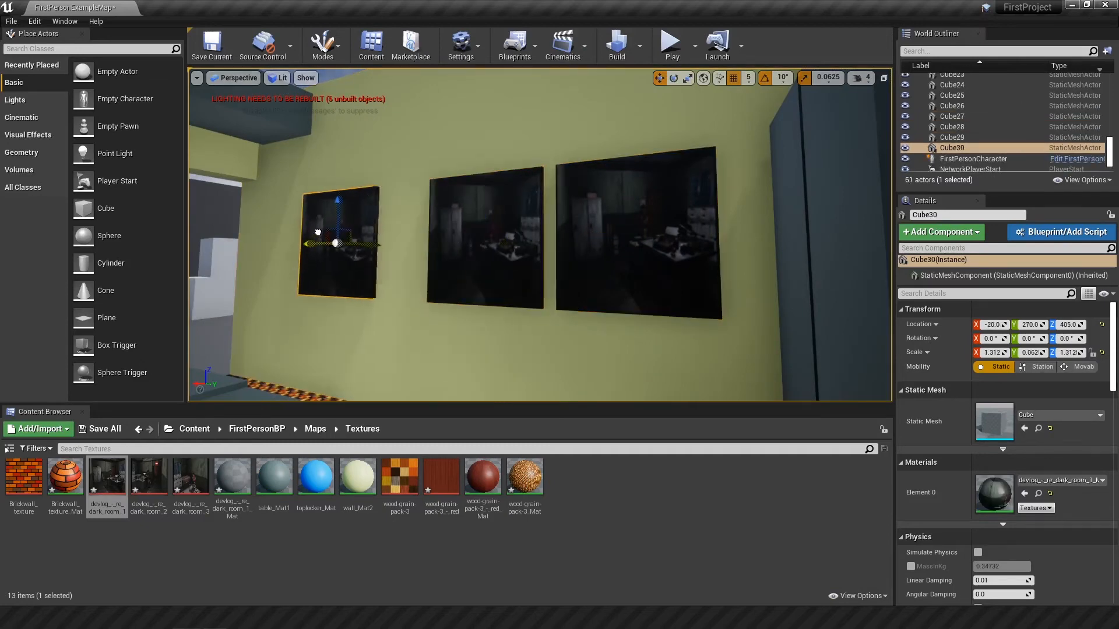
click(137, 496)
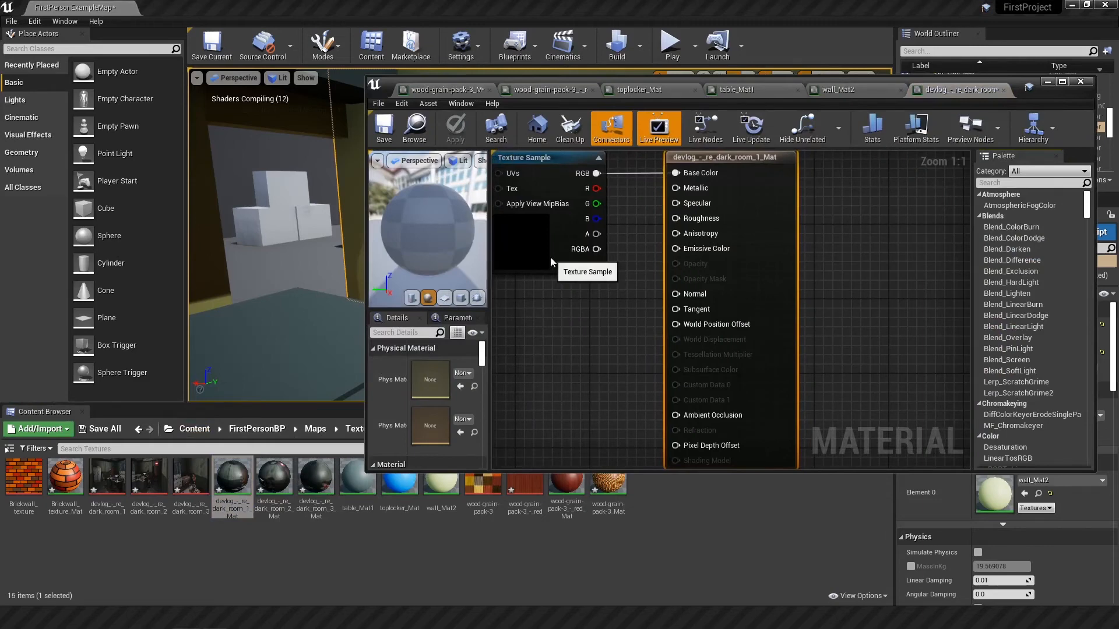
Step: In devlog_-_re_dark_room_1_Mat, duplicate the Texture Sample, route the copy through a Multiply node into Emissive Color, and apply the change
scroll(550, 257, down, 1)
right_drag(550, 257, 643, 253)
drag(609, 253, 616, 277)
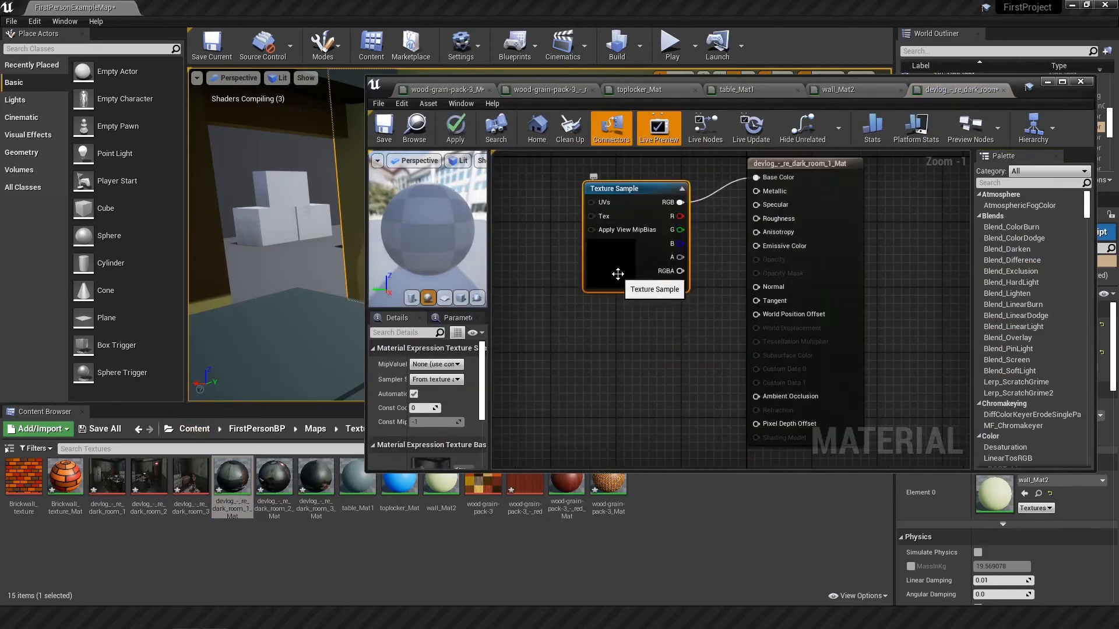
key(ctrl+c)
key(ctrl+v)
drag(650, 366, 611, 313)
drag(680, 325, 757, 245)
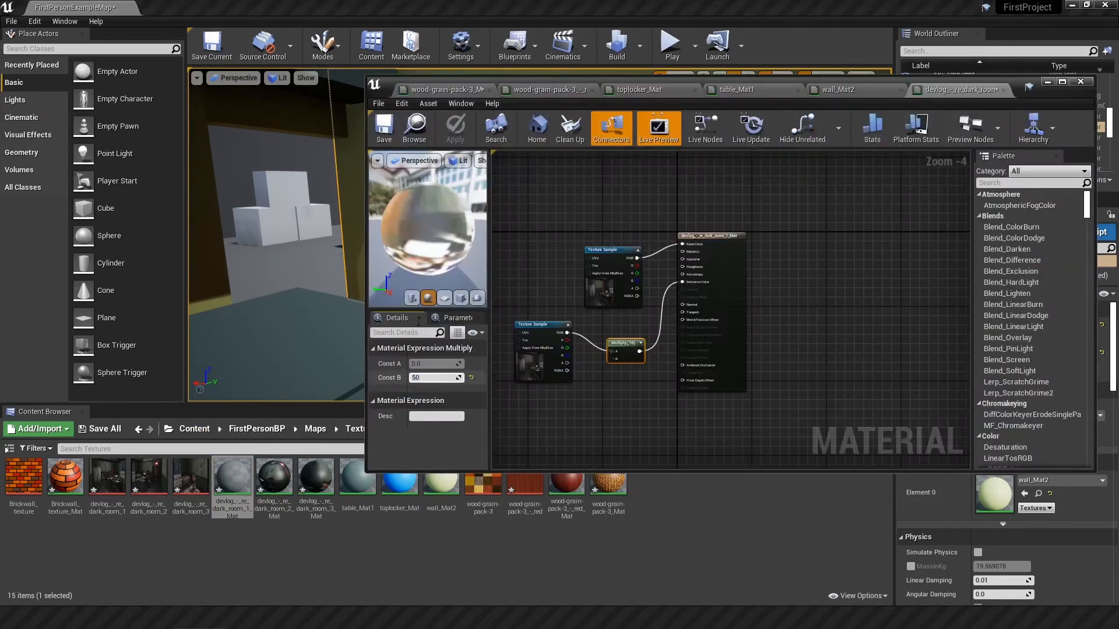
key(Return)
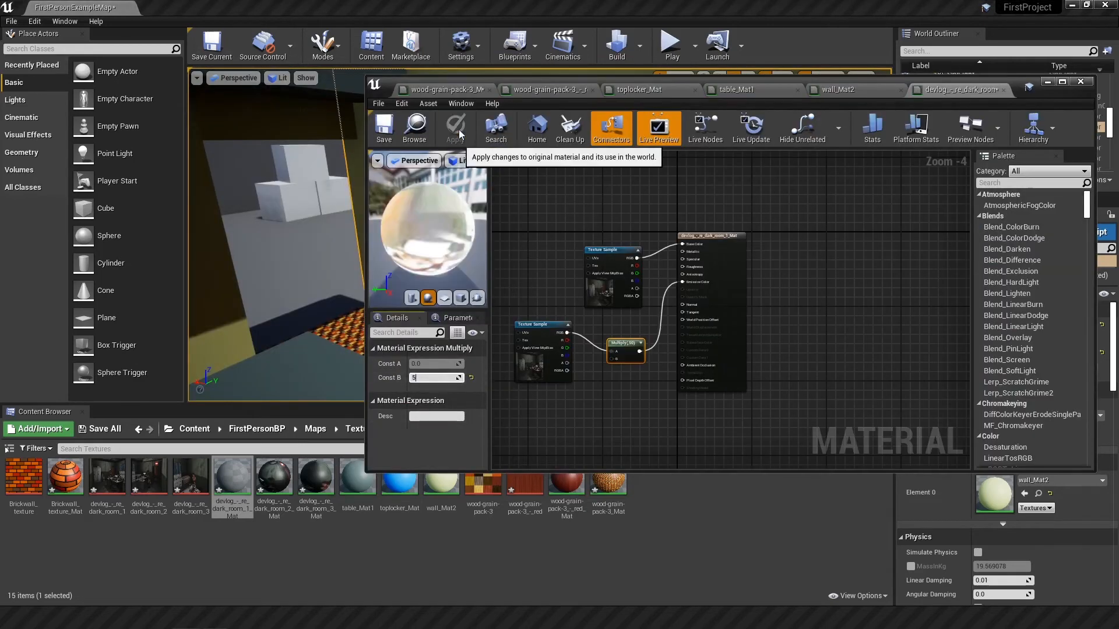
click(455, 128)
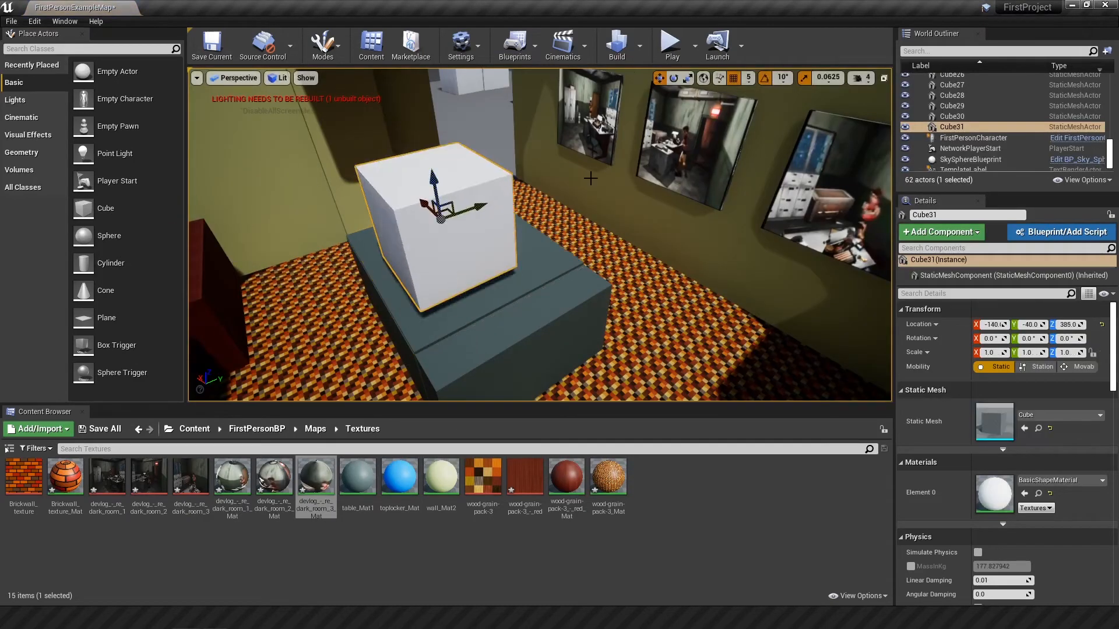
Step: Scale a cube down to about 0.187 on all axes and set it on top of the table
key(r)
drag(441, 220, 396, 233)
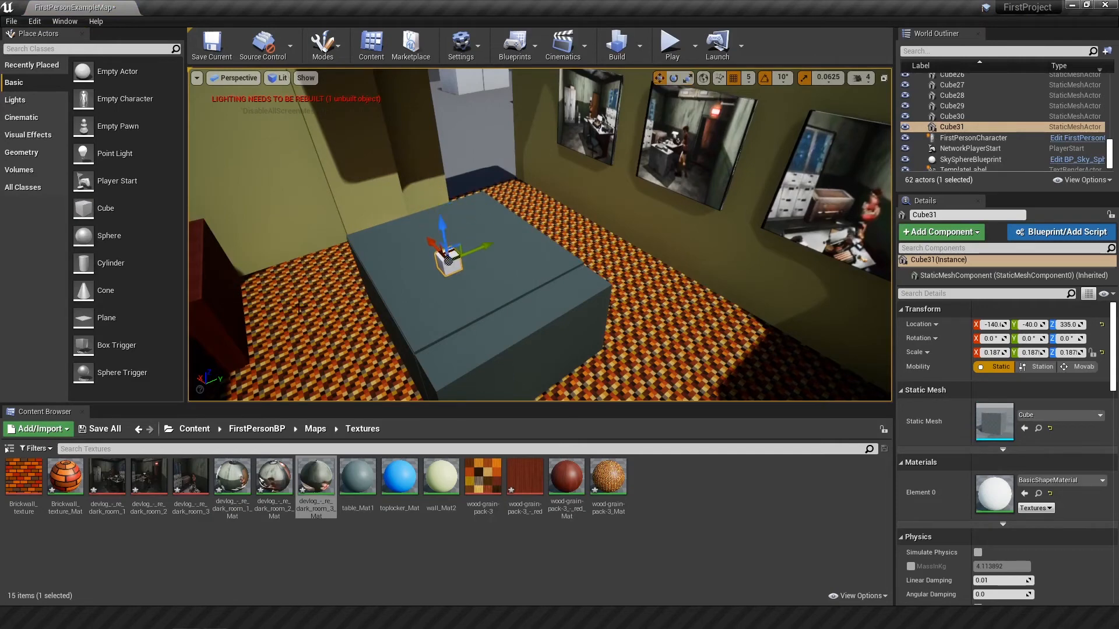
Step: Duplicate table_Mat1 and name the copy glowy_Mat
right_click(359, 479)
click(393, 342)
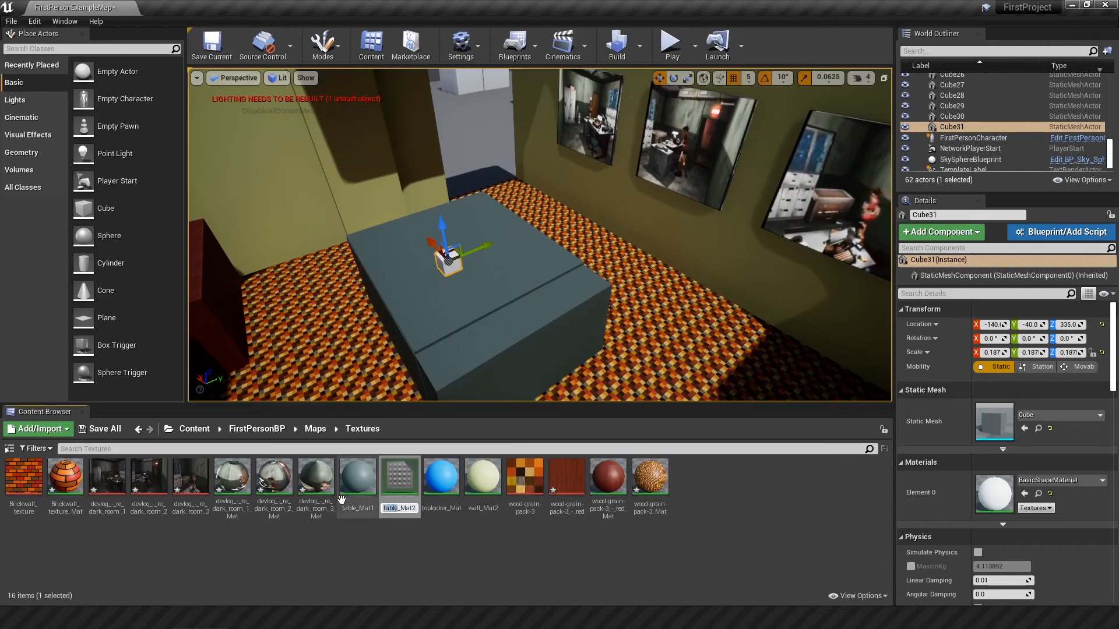
text(glowy_Mat)
key(Return)
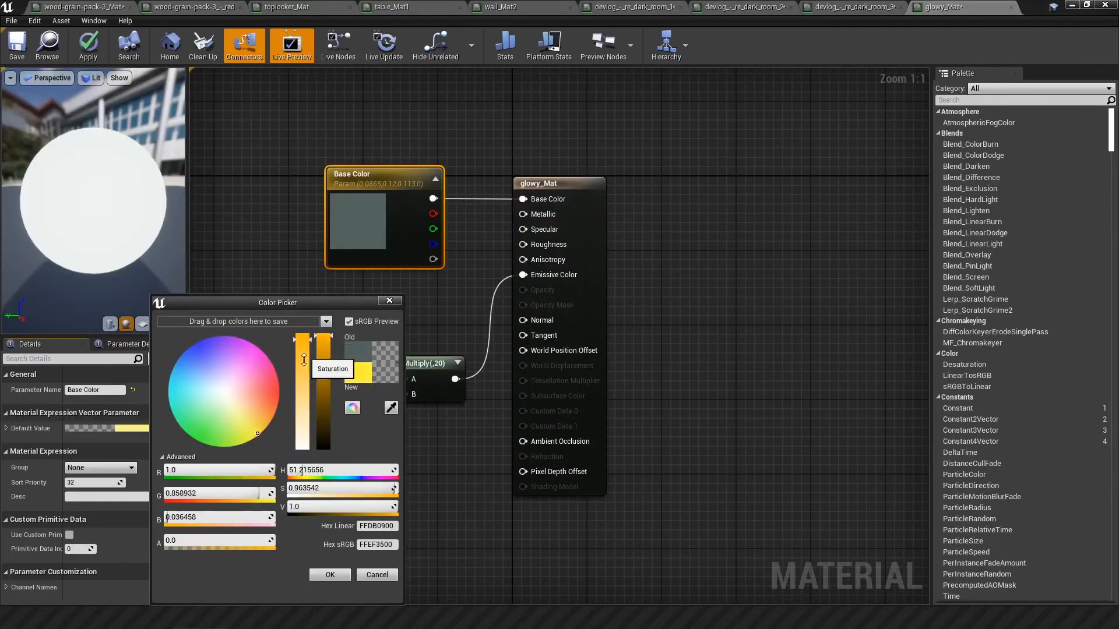
Step: Make glowy_Mat emissive through a Multiply of 20 and set its Base Color to orange-yellow (R 1.0, G 0.541, B 0.017)
drag(260, 431, 270, 420)
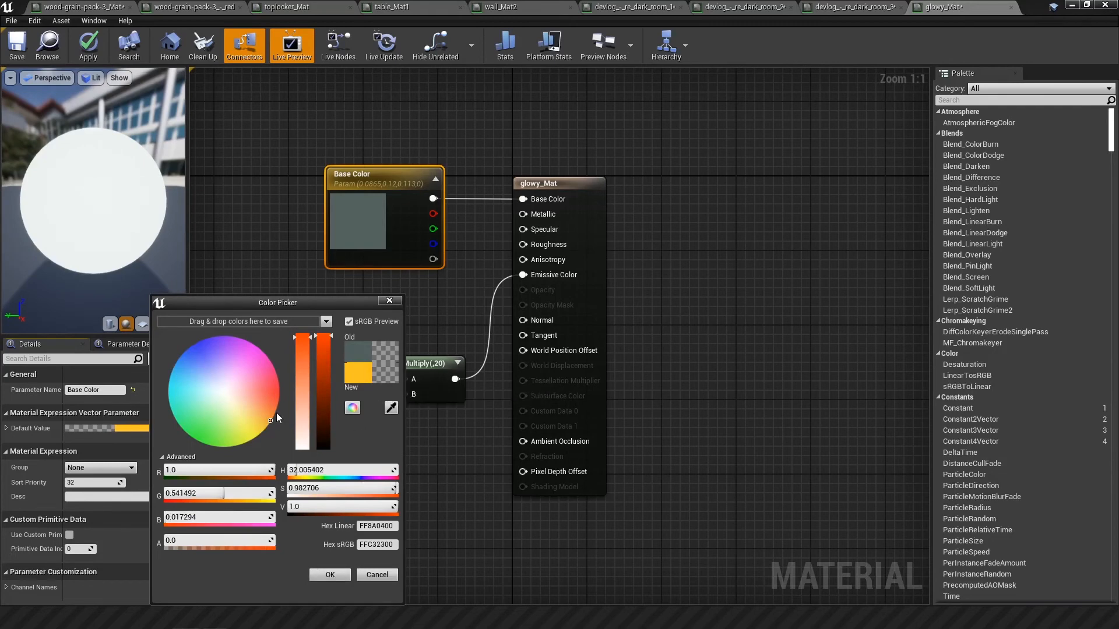
click(330, 575)
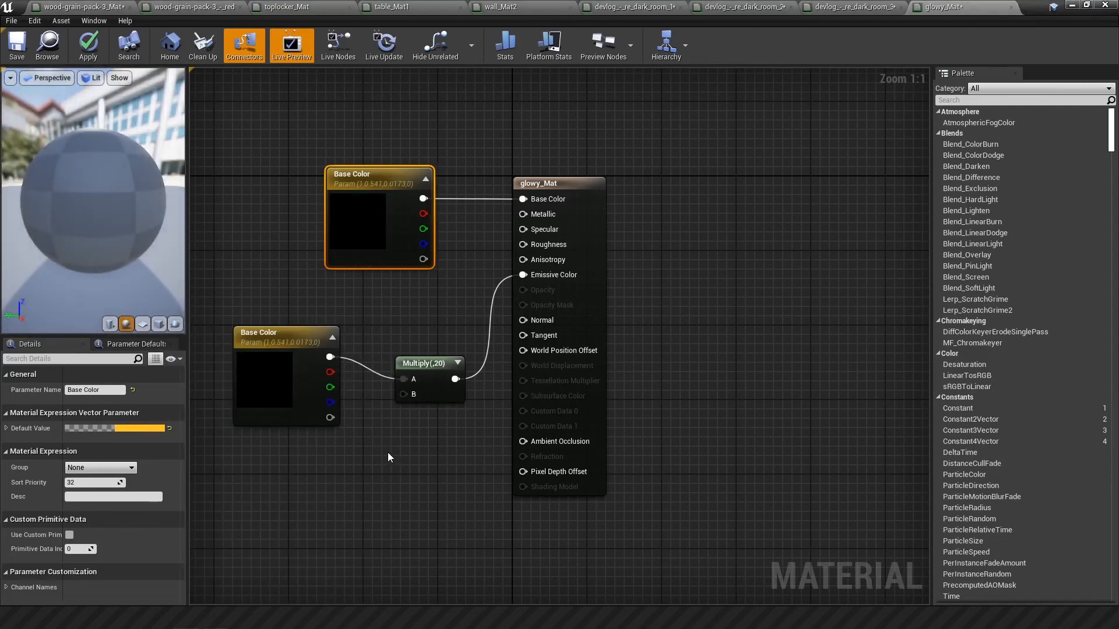
Step: Duplicate the small glowing cube to arrange a group of three on the table
mouse_move(502, 263)
alt+mouse_down()
mouse_move(518, 264)
mouse_move(511, 212)
mouse_move(465, 227)
mouse_move(489, 244)
mouse_move(484, 258)
alt+mouse_up()
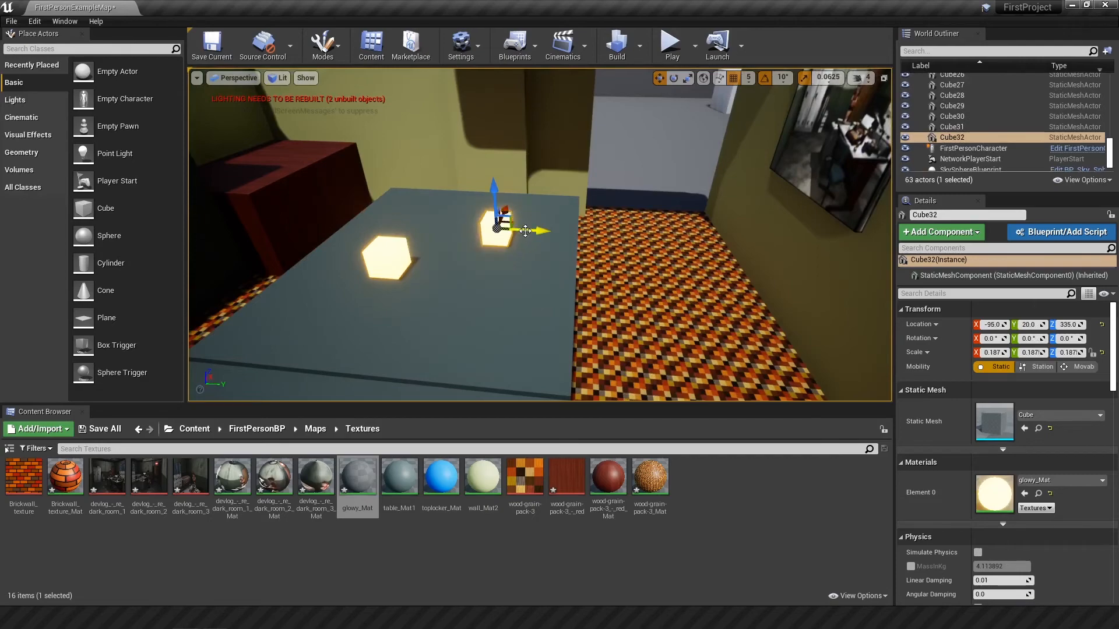
click(500, 233)
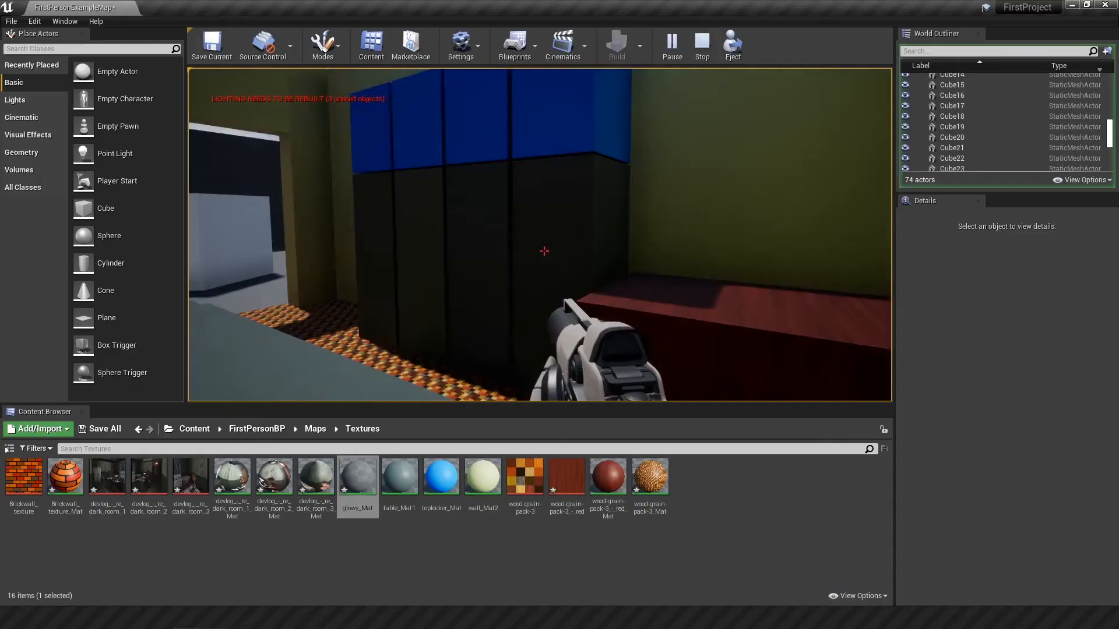
Step: Play the level and examine the lockers, the glowing cubes on the table and the emissive wall pictures
key(a)
key(space)
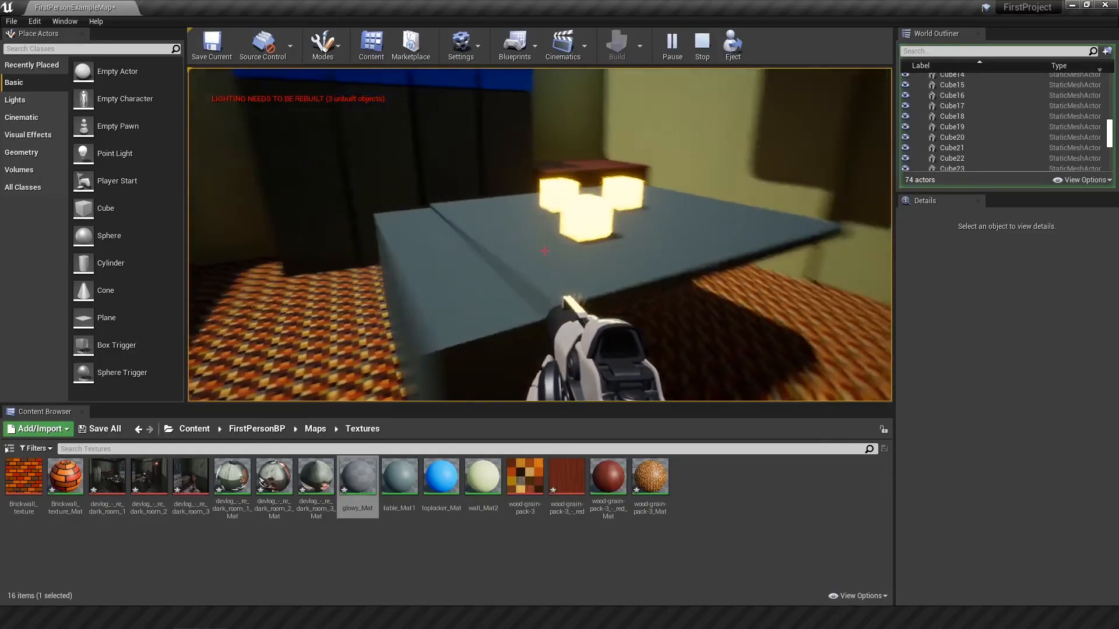
click(544, 251)
key(a)
key(s)
click(544, 251)
key(s)
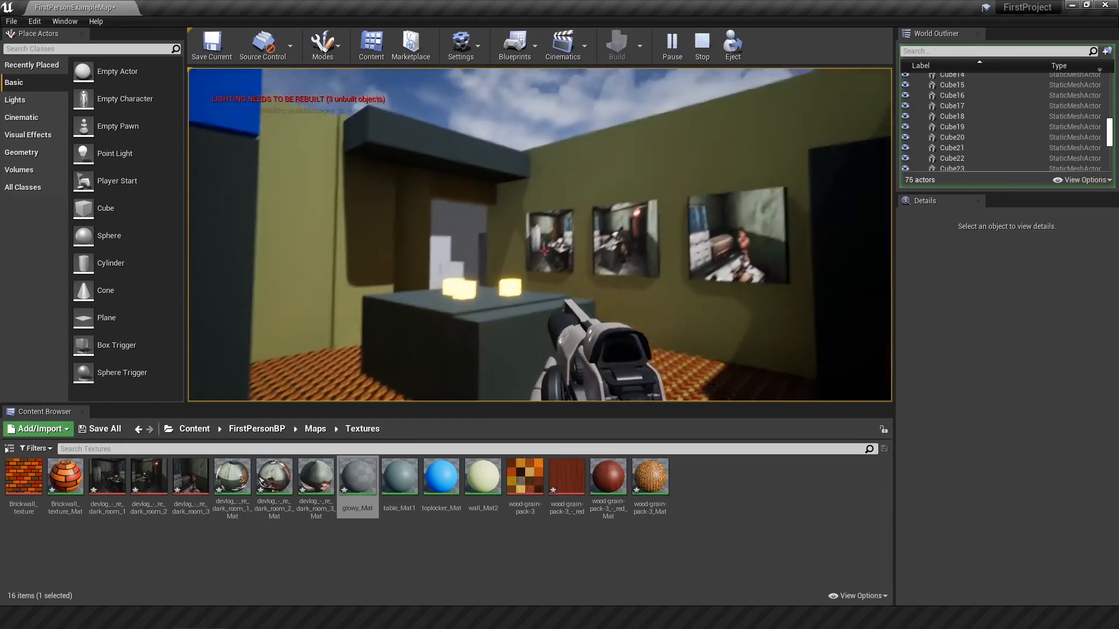
key(d)
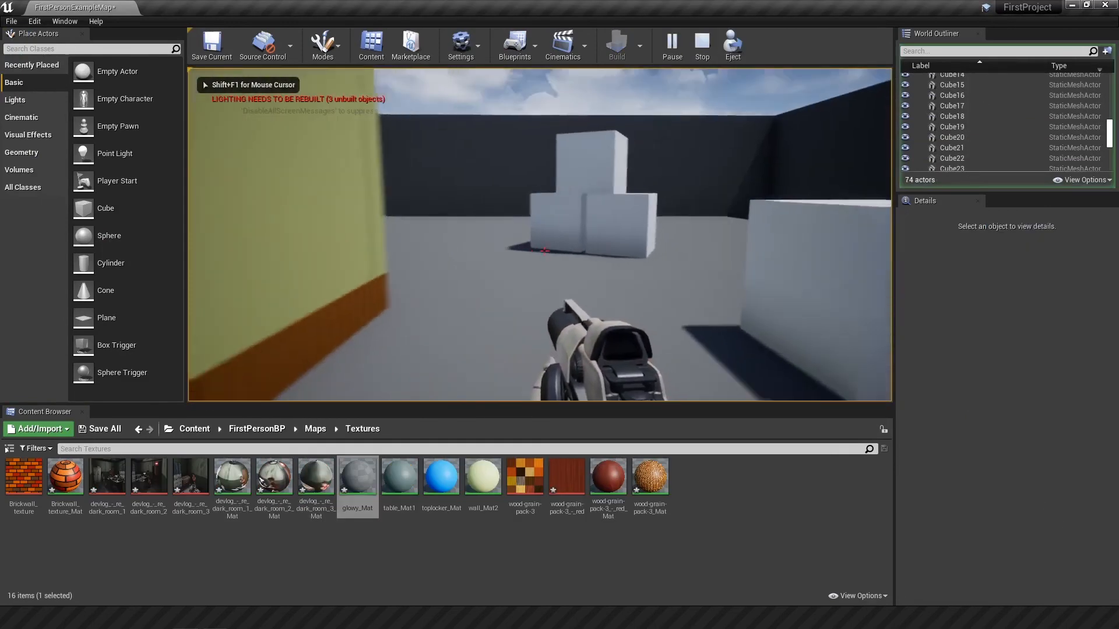
Step: Walk around the room's exterior and through its doorways in play mode, ending and restarting the play session
key(w)
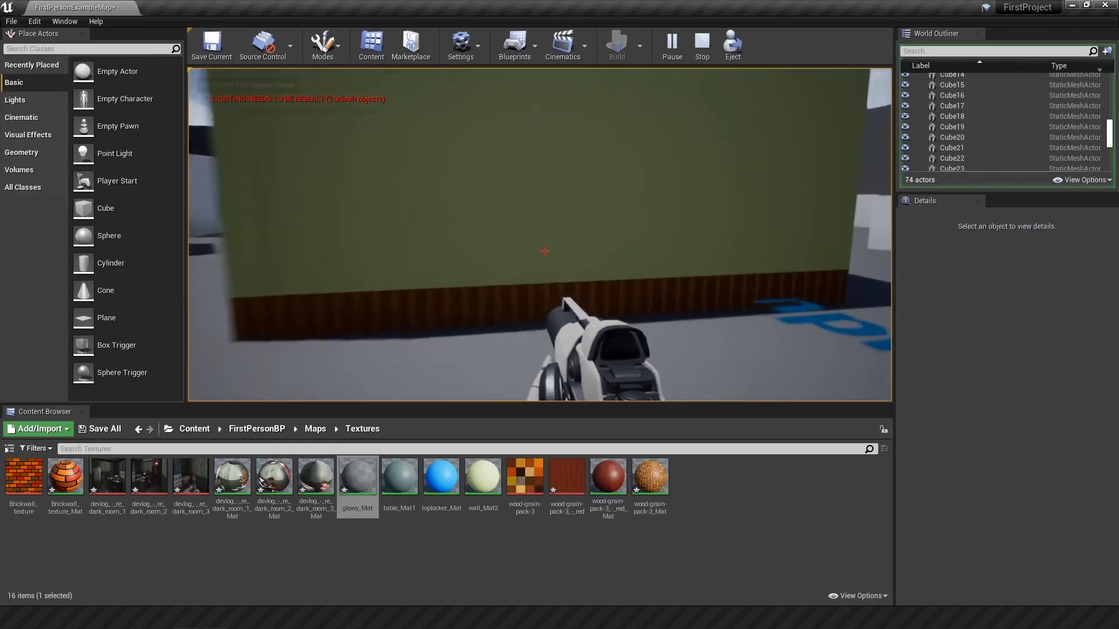
key(w)
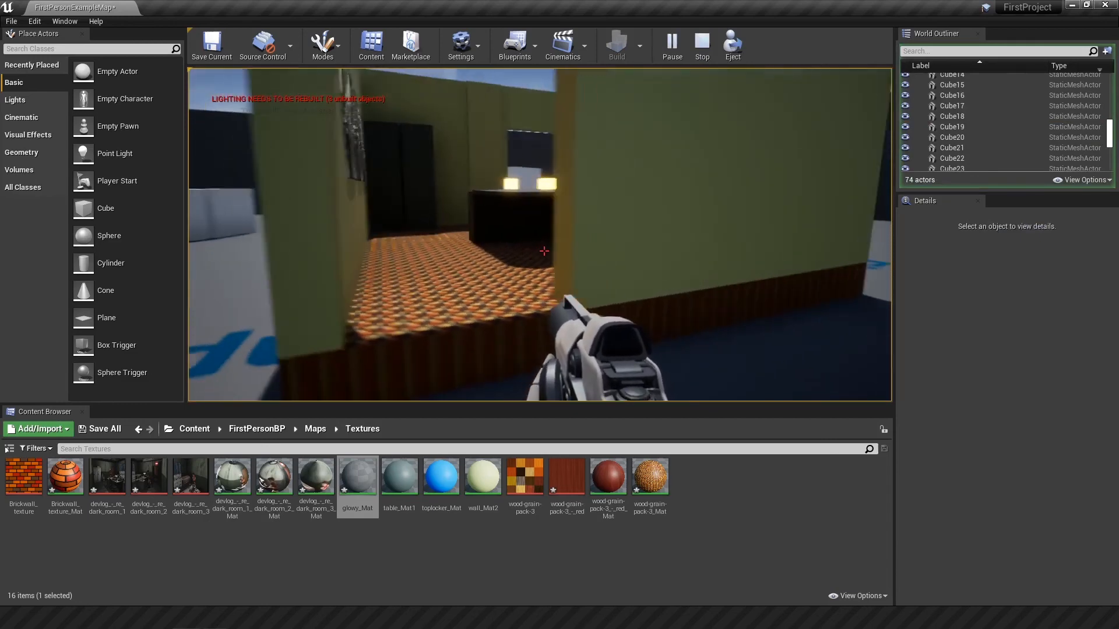
key(w)
key(w)
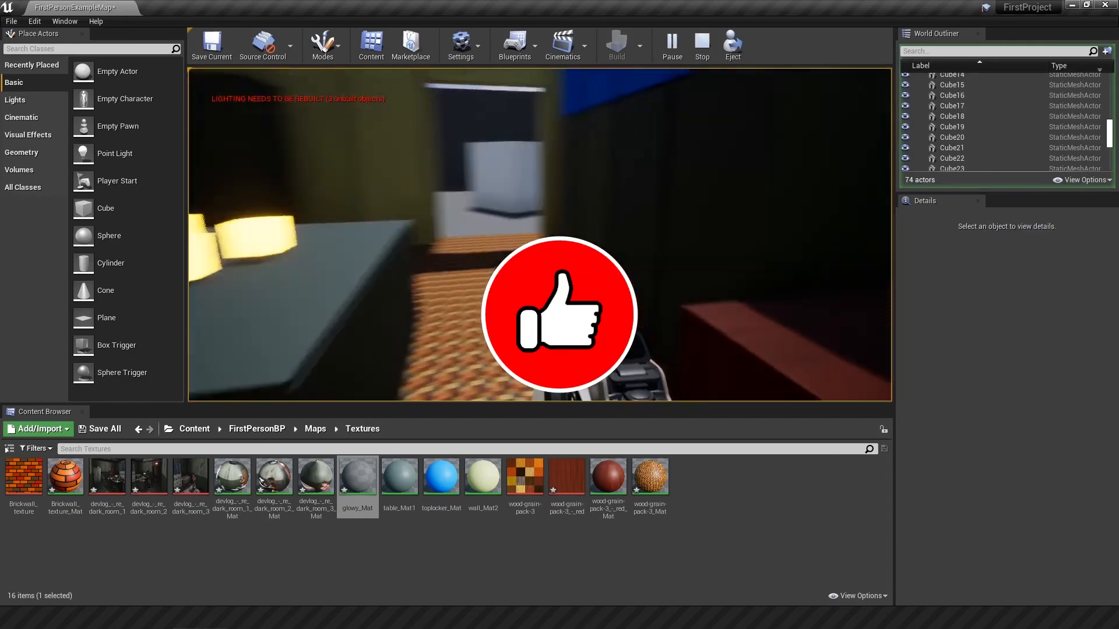
key(w)
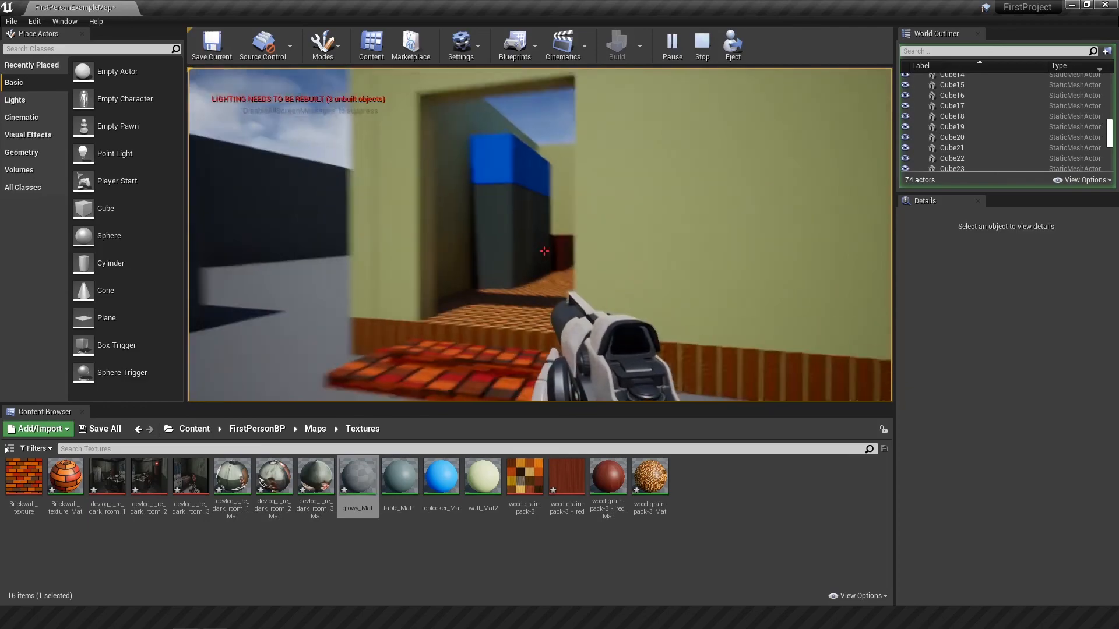
key(Escape)
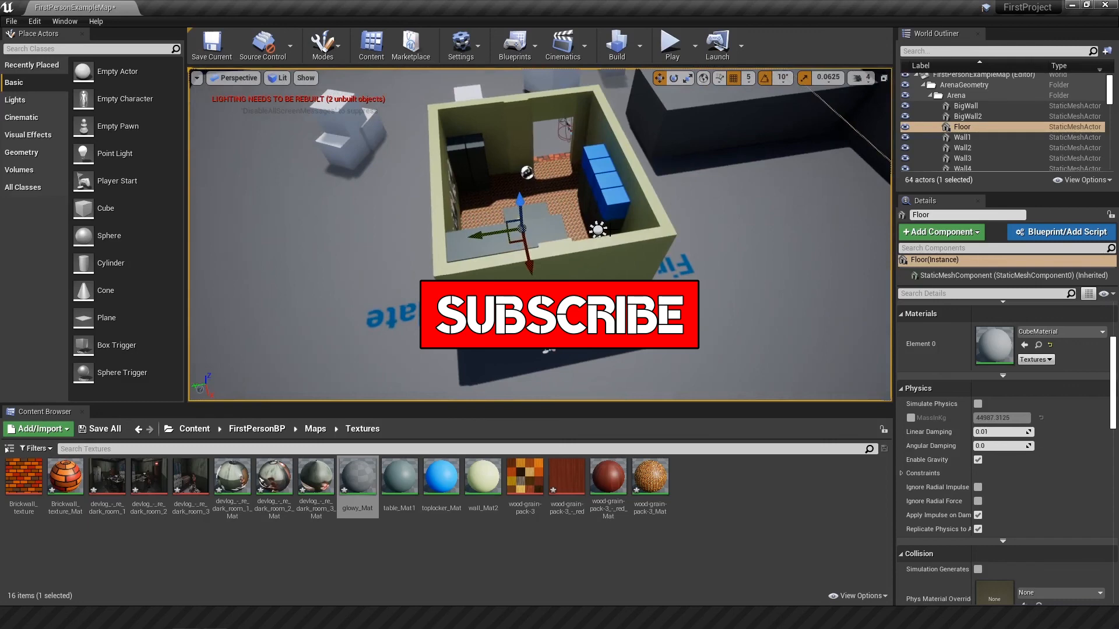
key(alt+p)
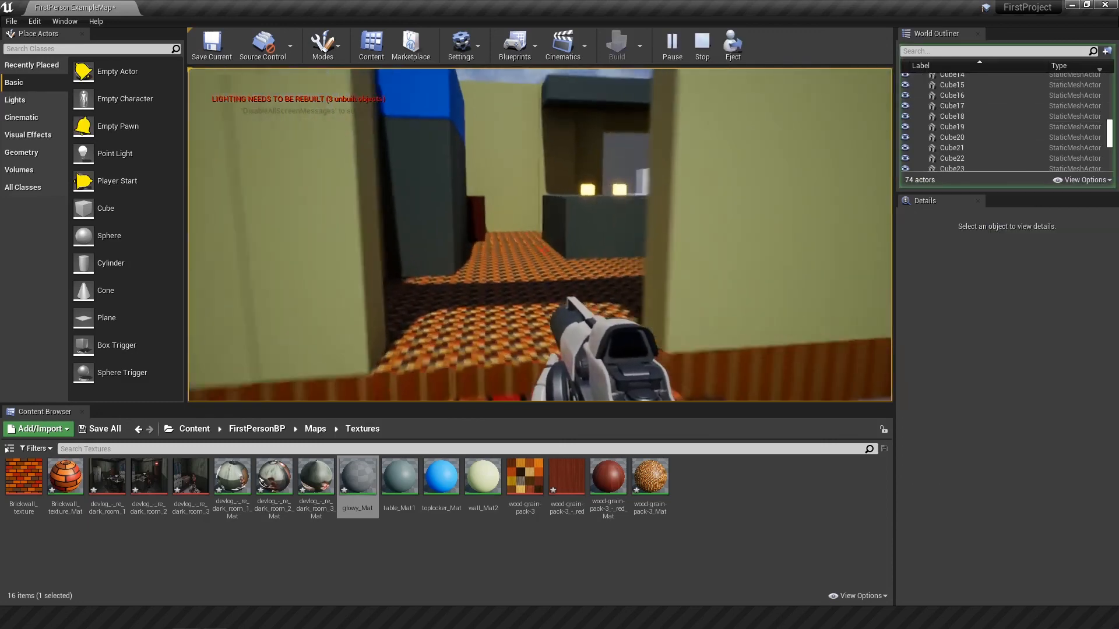